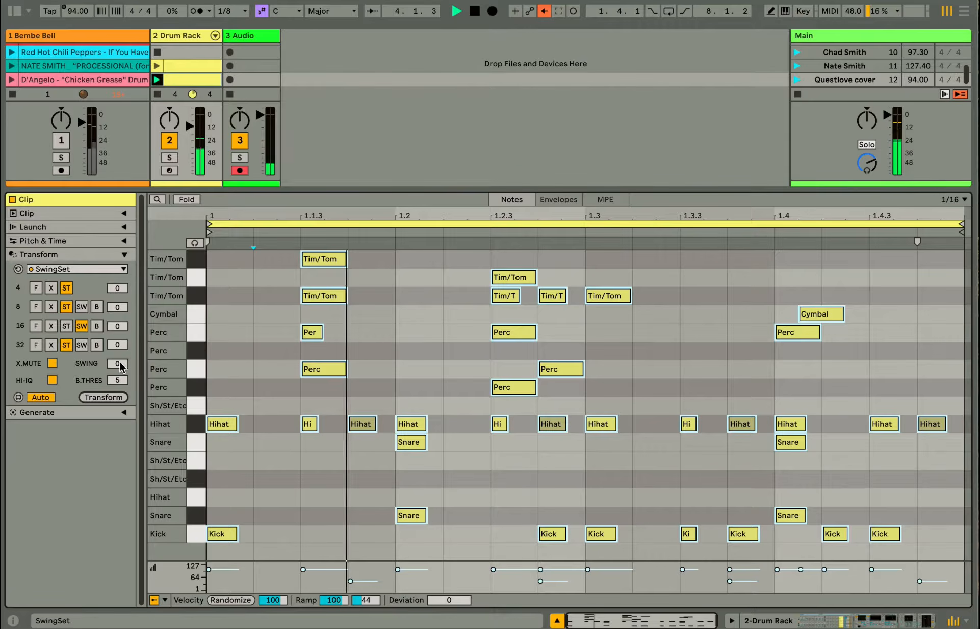
Set the SwingSet swing amount to 70, the eighth-note offset to 8 and the quarter-note offset to 1.
{"action": "left_click_drag", "start_coordinate": [120, 362], "coordinate": [145, 305]}
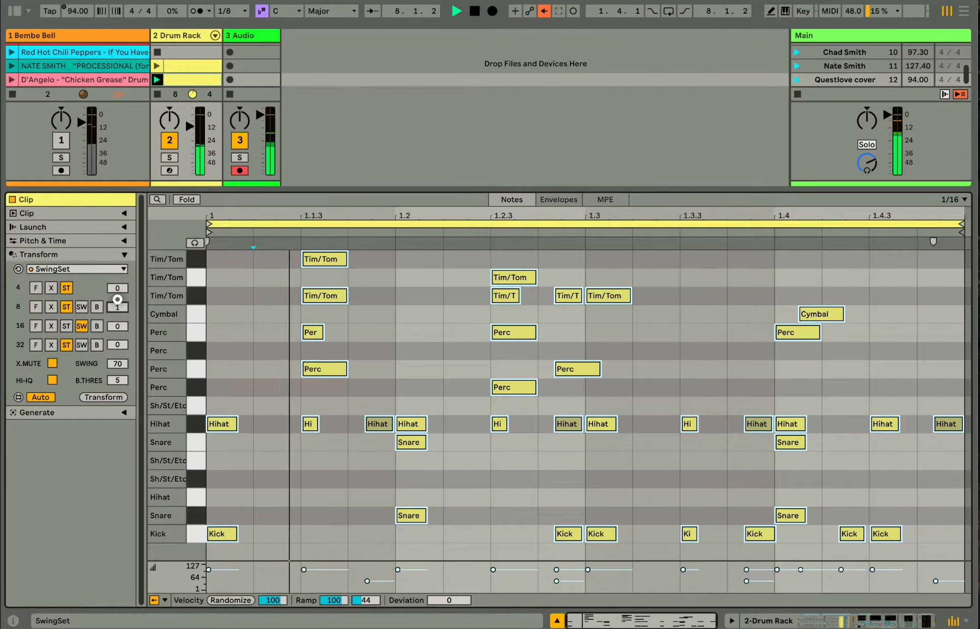
{"action": "mouse_move", "coordinate": [117, 305]}
{"action": "left_mouse_down"}
{"action": "mouse_move", "coordinate": [122, 270]}
{"action": "mouse_move", "coordinate": [120, 283]}
{"action": "left_mouse_up"}
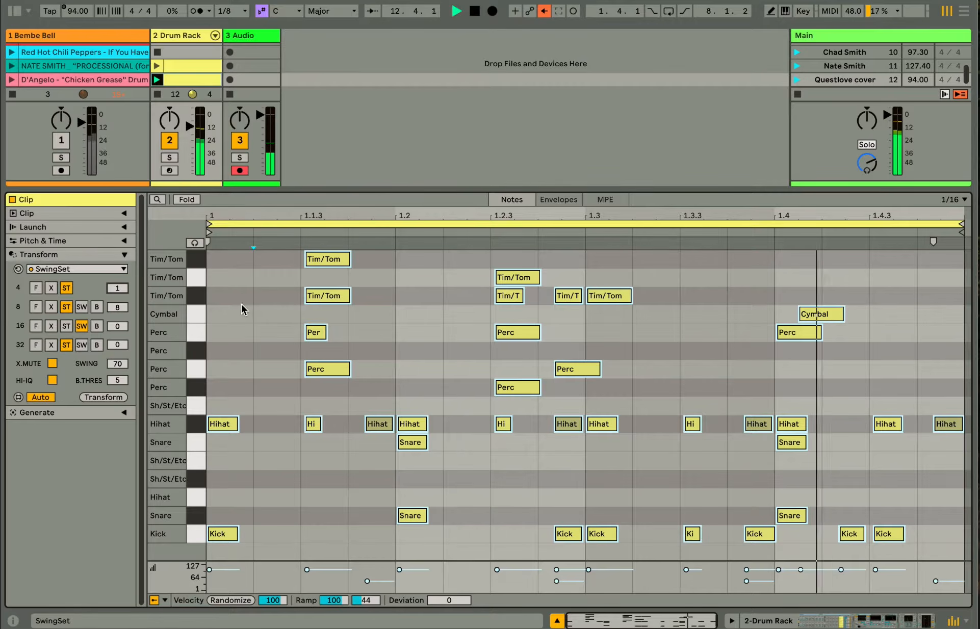
Examine the waveform timing of the D'Angelo "Chicken Grease" clip against the beat grid, and return to the Drum Rack clip.
{"action": "left_click", "coordinate": [109, 80]}
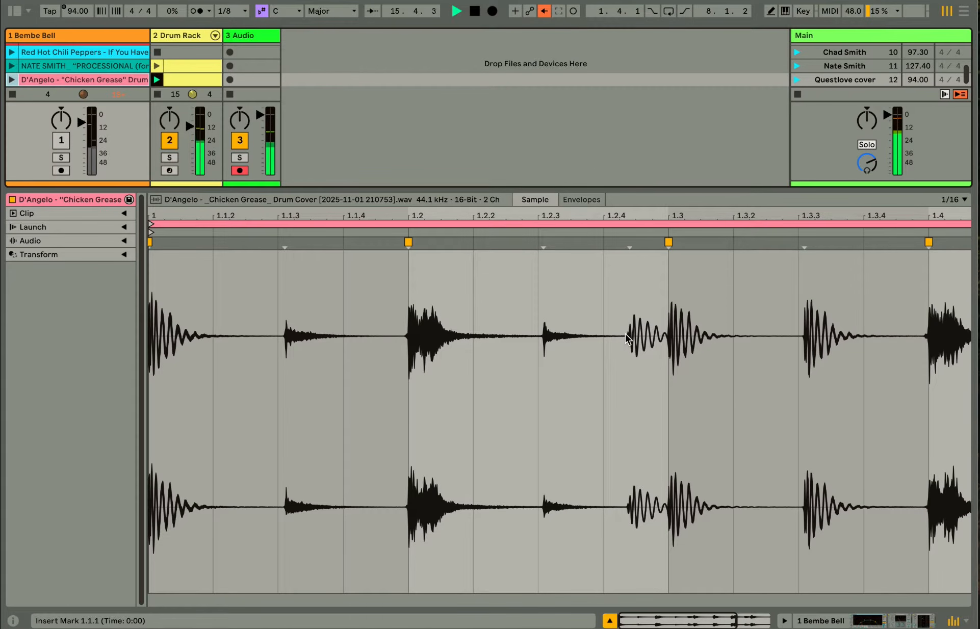
{"action": "left_click", "coordinate": [197, 81]}
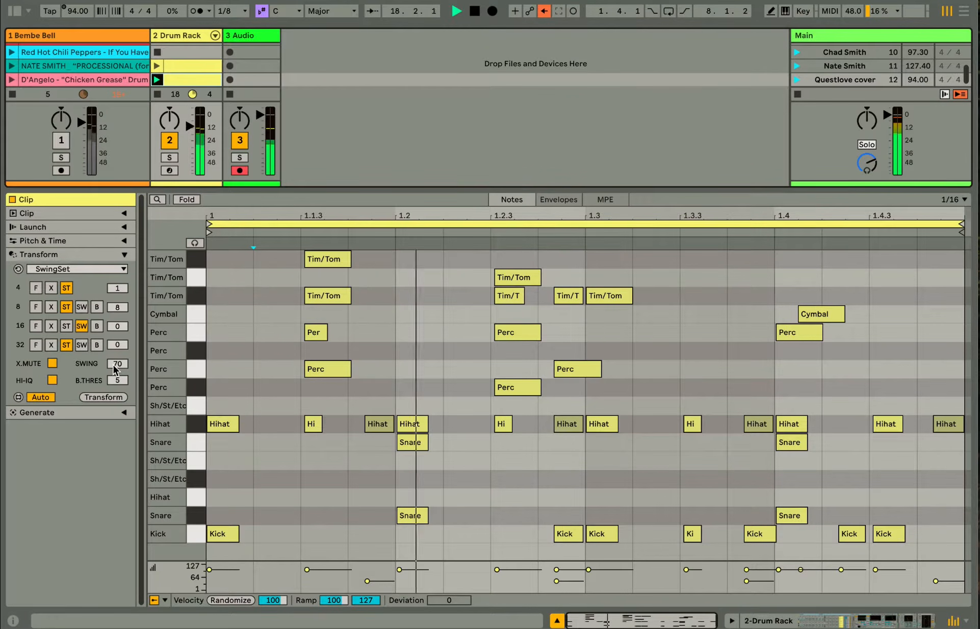
Set the 16 level to ST, reset the 4 and 8 offsets and the swing to 0, and apply the transform.
{"action": "left_click", "coordinate": [70, 326]}
{"action": "double_click", "coordinate": [121, 309]}
{"action": "double_click", "coordinate": [122, 289]}
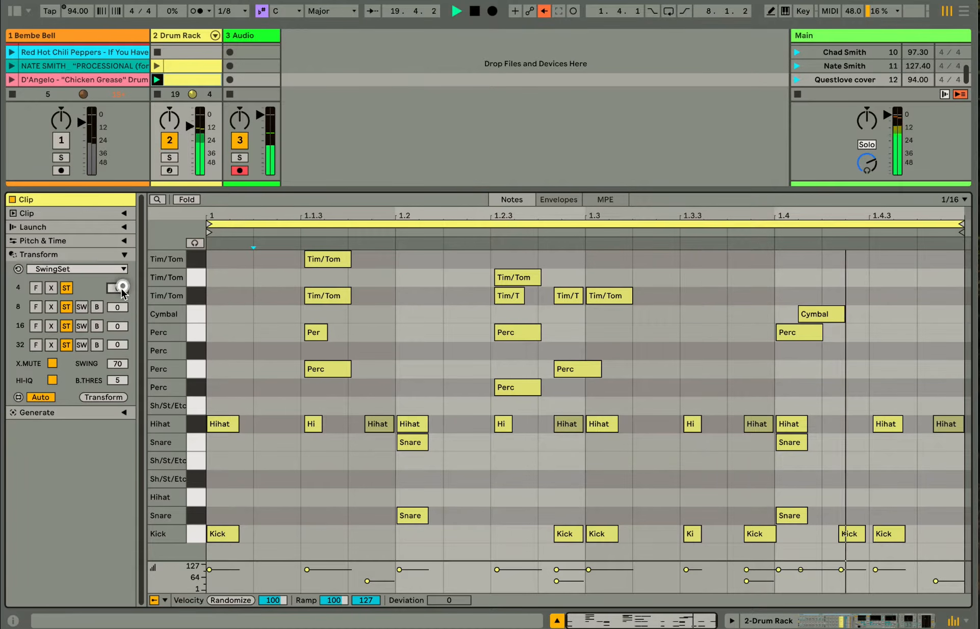
{"action": "left_click", "coordinate": [106, 396]}
{"action": "left_click", "coordinate": [260, 369]}
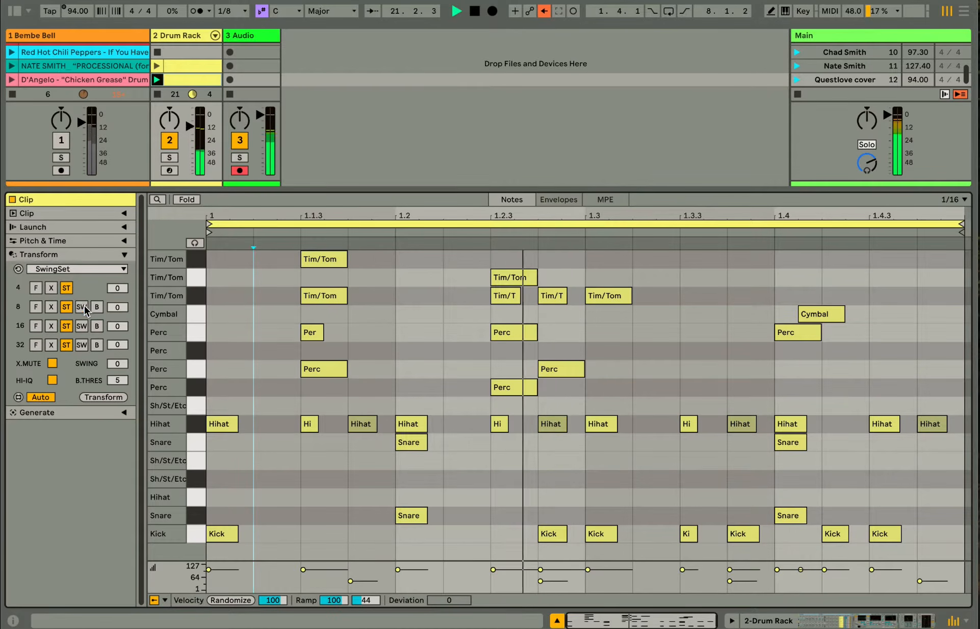
Try the SW mode on the 8 level with the swing amount, and return that level to ST.
{"action": "left_click", "coordinate": [82, 306]}
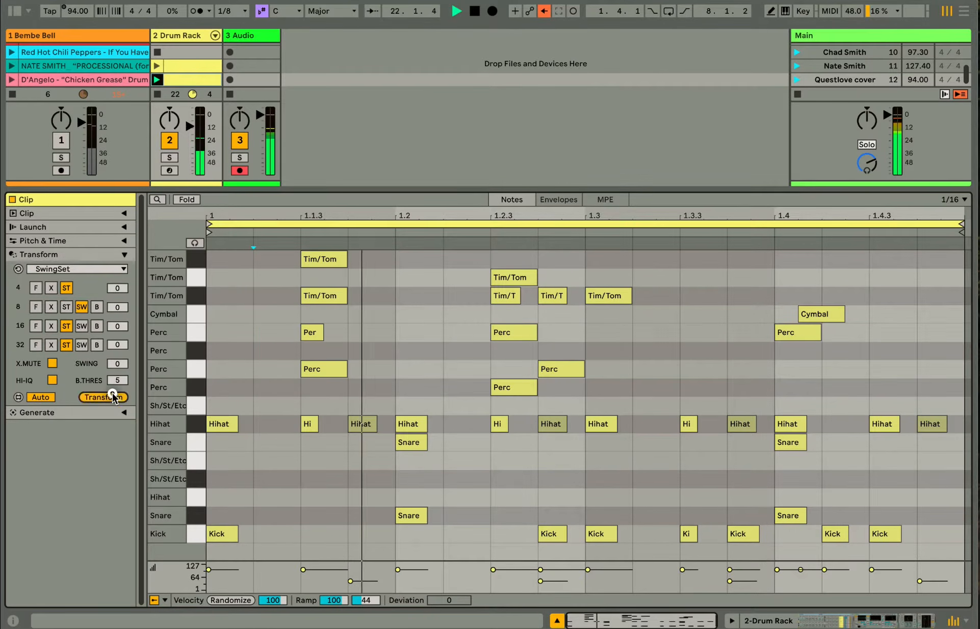
{"action": "mouse_move", "coordinate": [117, 363]}
{"action": "left_mouse_down"}
{"action": "mouse_move", "coordinate": [137, 281]}
{"action": "mouse_move", "coordinate": [111, 368]}
{"action": "left_mouse_up"}
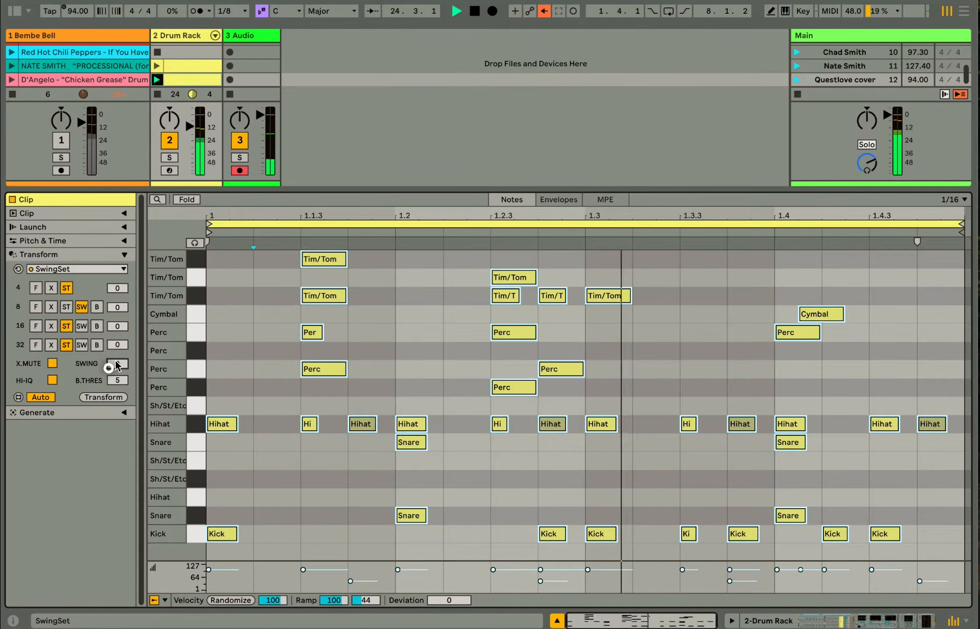
{"action": "left_click", "coordinate": [67, 307]}
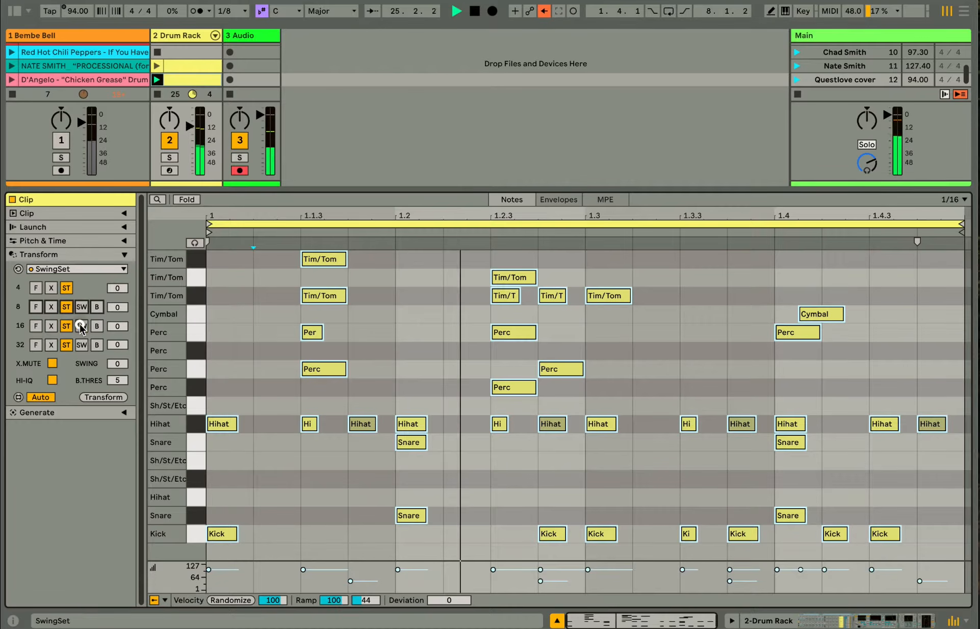
Set both the 16 and 8 levels to SW and adjust the swing amount to 25.
{"action": "left_click", "coordinate": [82, 327]}
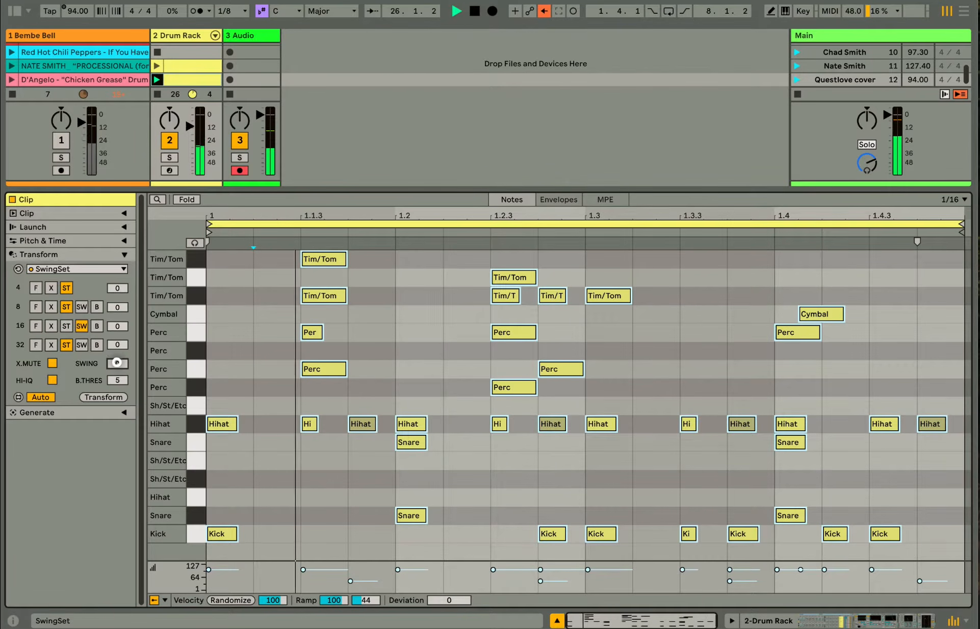
{"action": "mouse_move", "coordinate": [119, 366]}
{"action": "left_mouse_down"}
{"action": "mouse_move", "coordinate": [144, 262]}
{"action": "mouse_move", "coordinate": [125, 359]}
{"action": "left_mouse_up"}
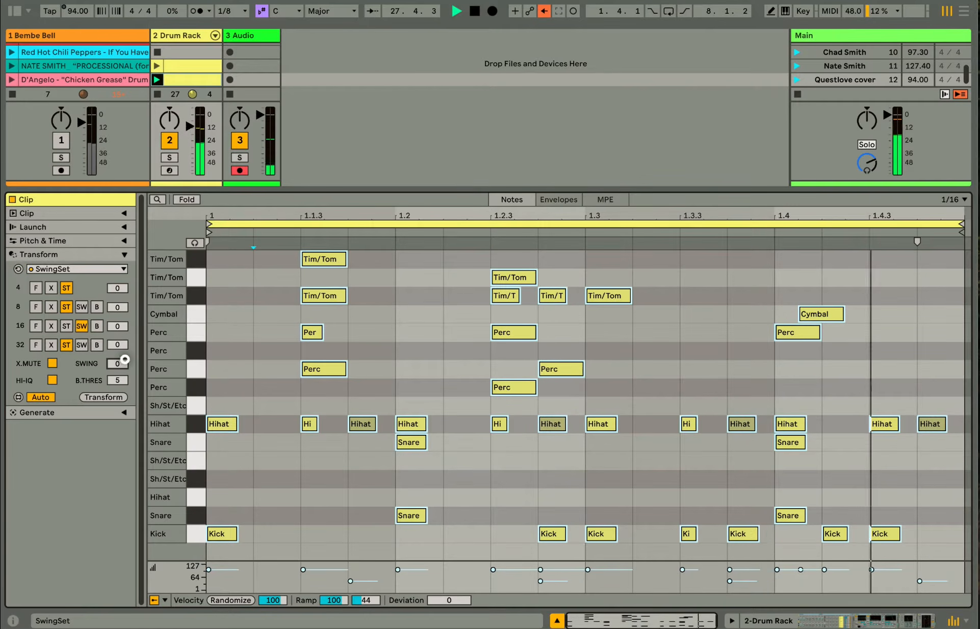
{"action": "left_click", "coordinate": [82, 306]}
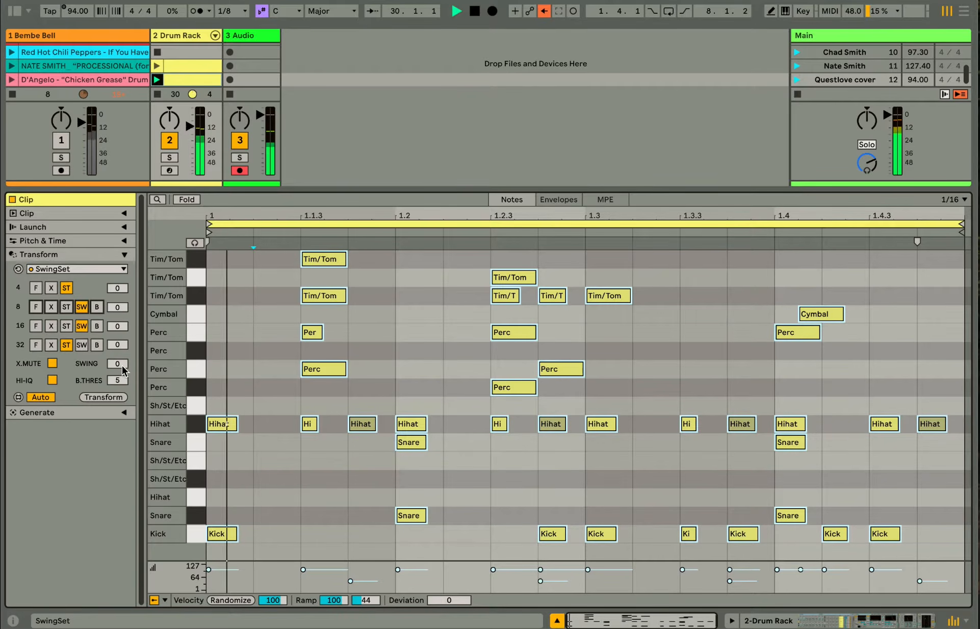
{"action": "left_click_drag", "start_coordinate": [117, 364], "coordinate": [134, 346]}
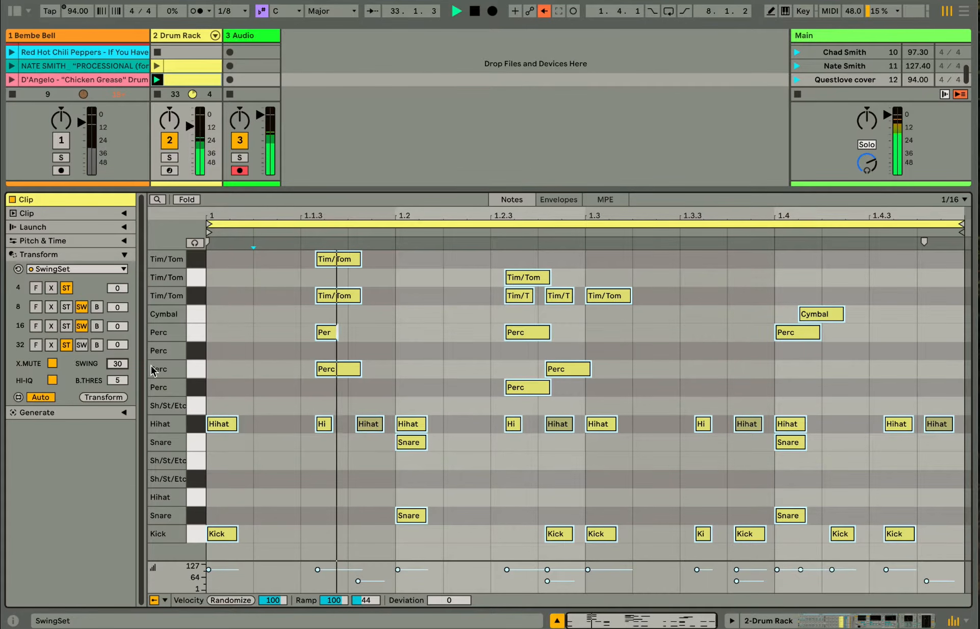
{"action": "left_click_drag", "start_coordinate": [122, 364], "coordinate": [121, 373]}
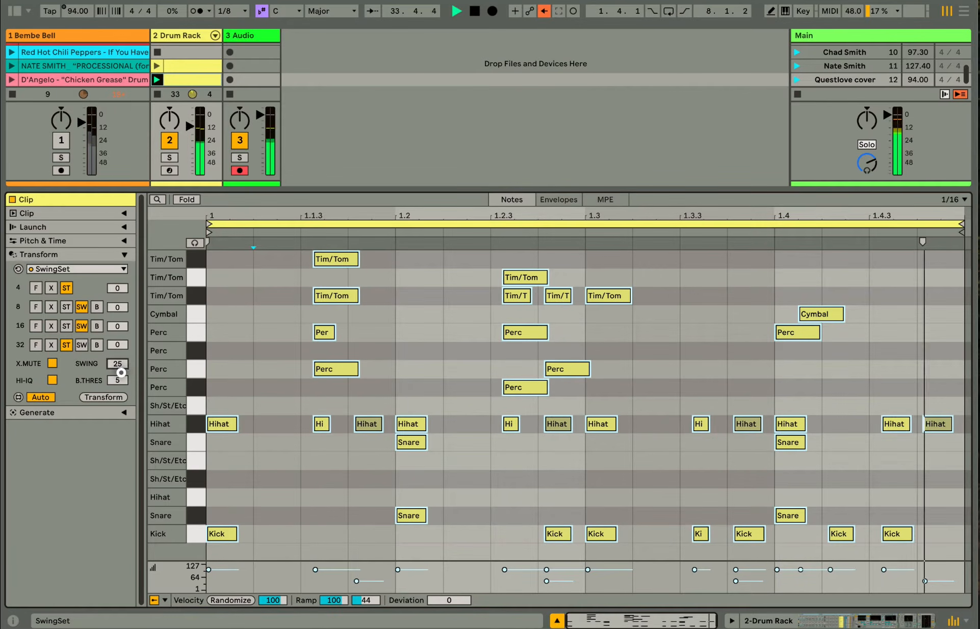
Open the Bob Marley "Jamming" audio clip and examine how its hits sit against the beat grid.
{"action": "scroll", "coordinate": [119, 80], "scroll_direction": "up", "scroll_amount": 9}
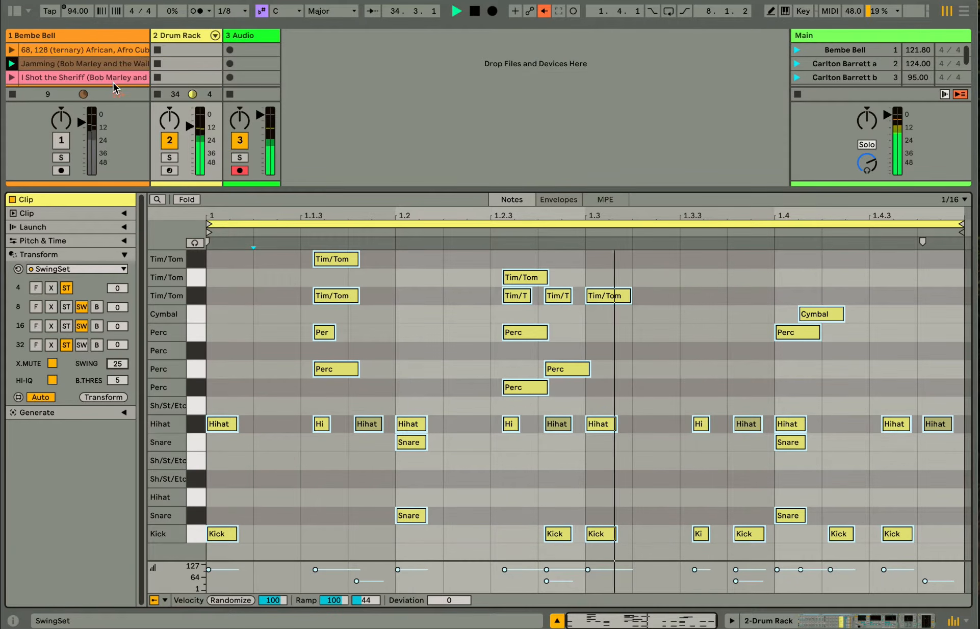
{"action": "left_click", "coordinate": [89, 62]}
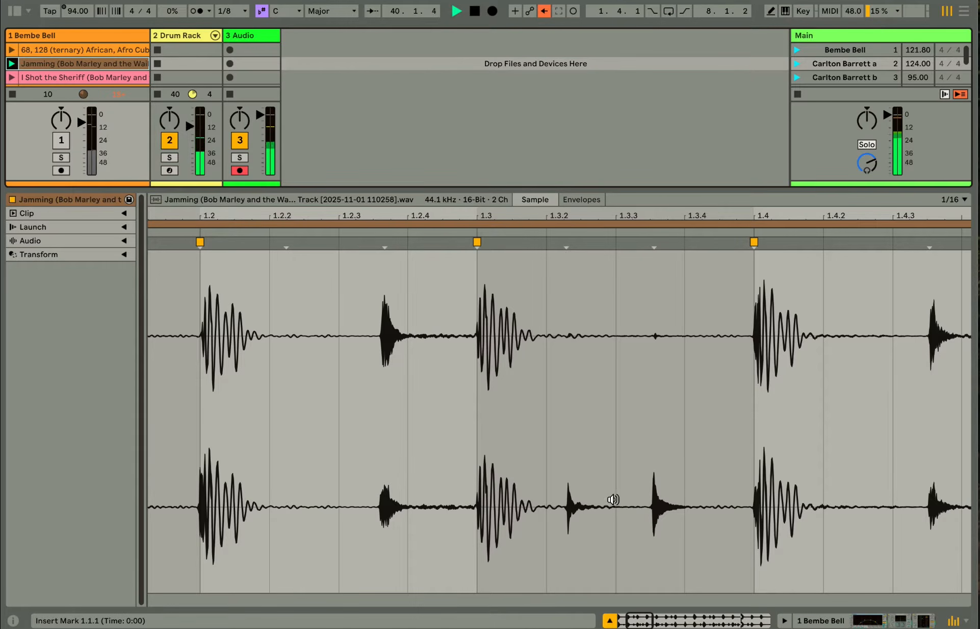
Reopen the Drum Rack clip in the Questlove cover scene, set the swing to 67 and apply the transform.
{"action": "scroll", "coordinate": [193, 60], "scroll_direction": "down", "scroll_amount": 9}
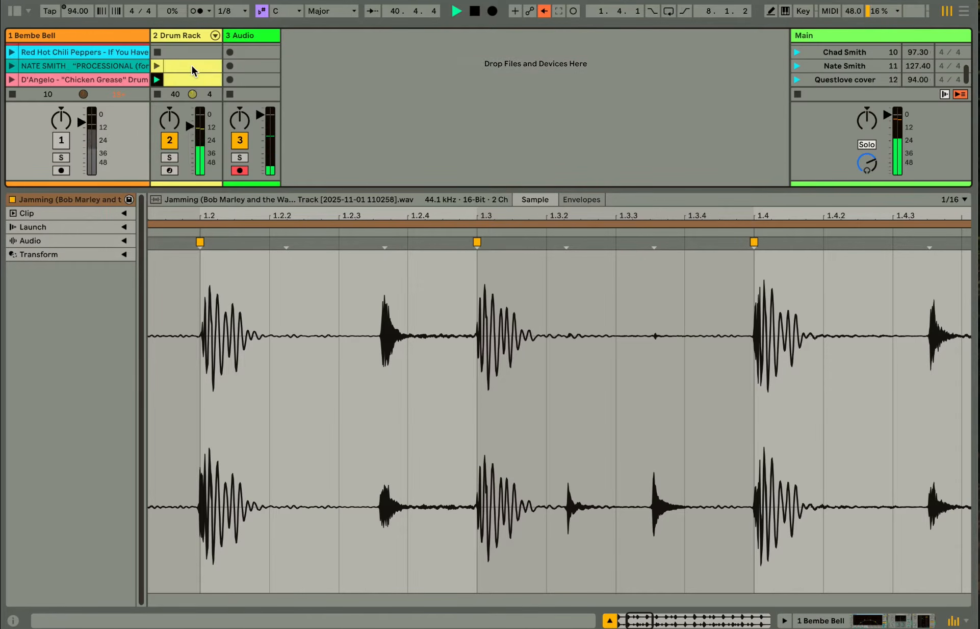
{"action": "left_click", "coordinate": [190, 80]}
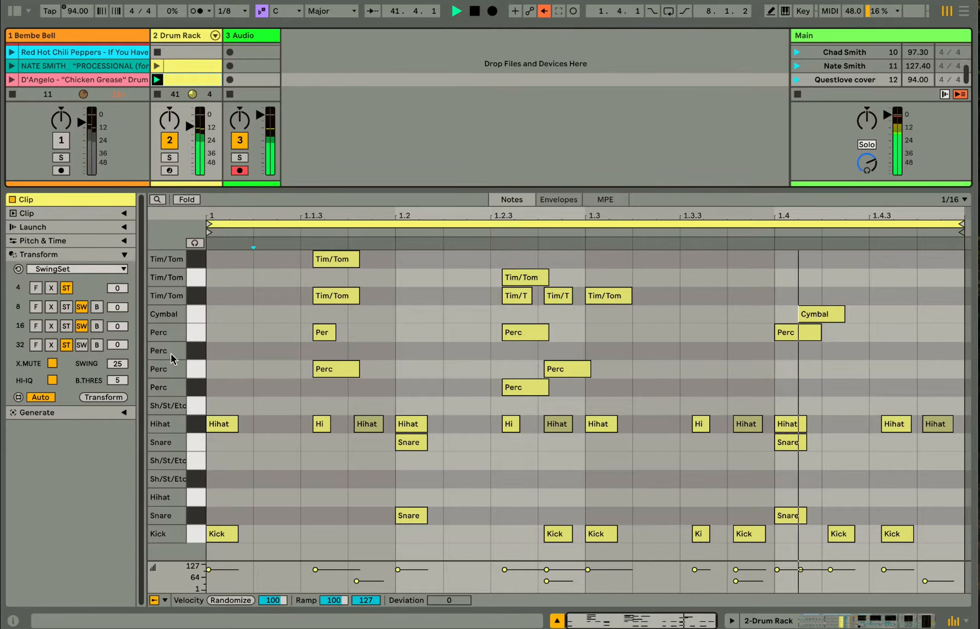
{"action": "left_click", "coordinate": [122, 363]}
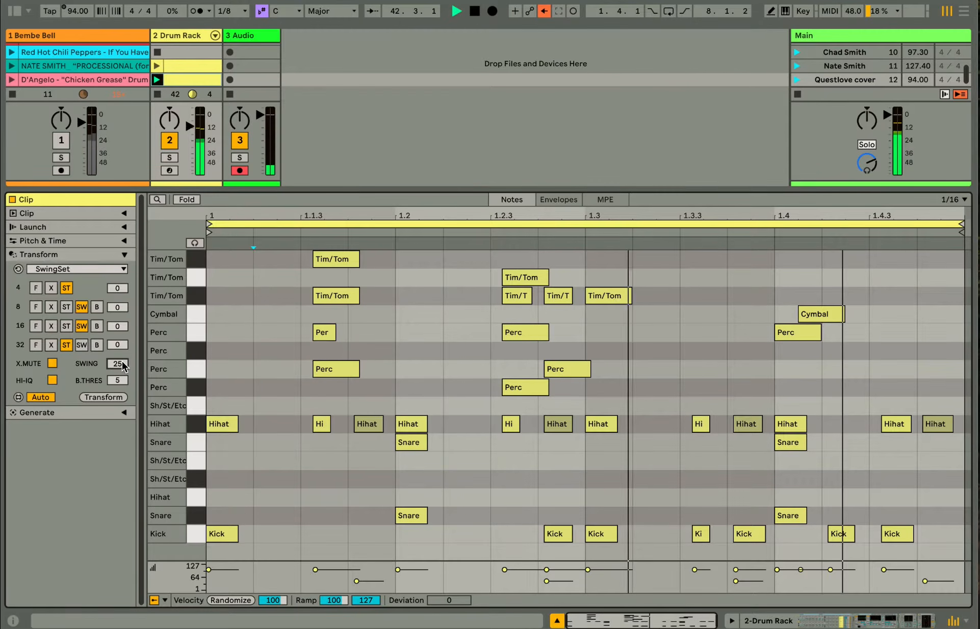
{"action": "type", "text": "67"}
{"action": "key", "text": "Return"}
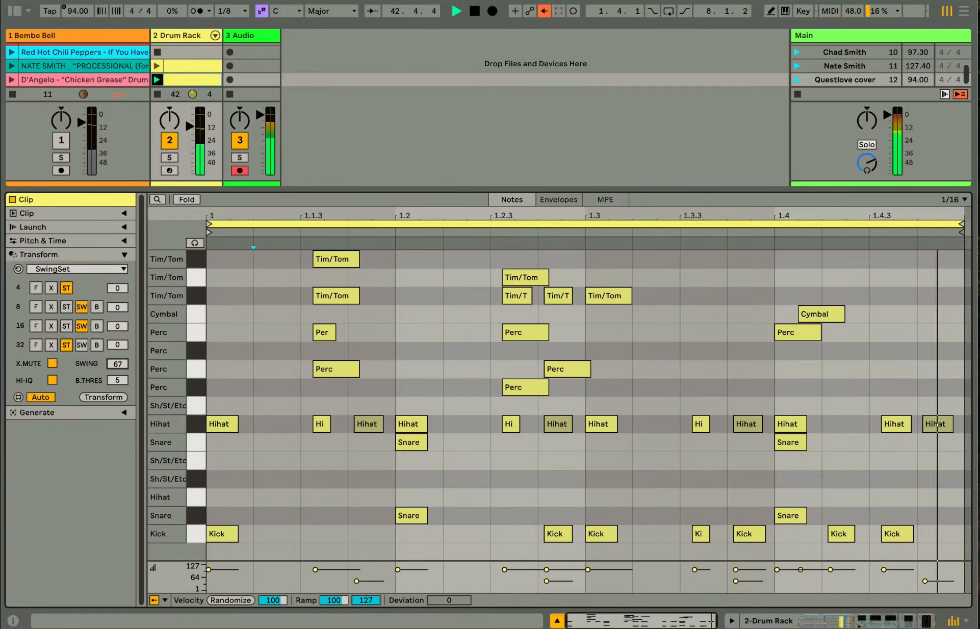
{"action": "left_click", "coordinate": [108, 394]}
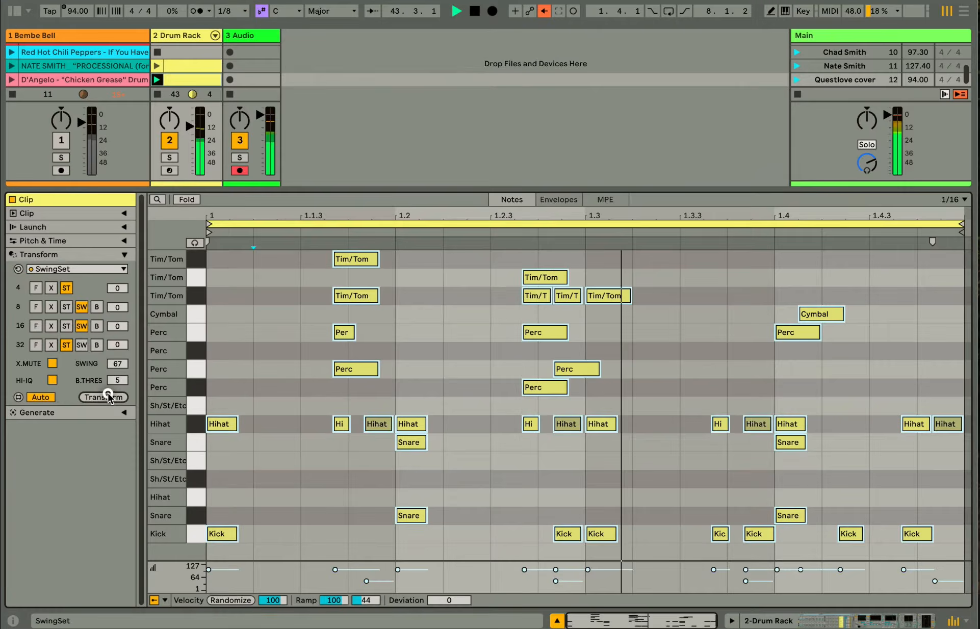
Compare the swung notes with a 1/16 triplet grid, and restore the 1/16 grid.
{"action": "left_click", "coordinate": [288, 368]}
{"action": "key", "text": "ctrl+3"}
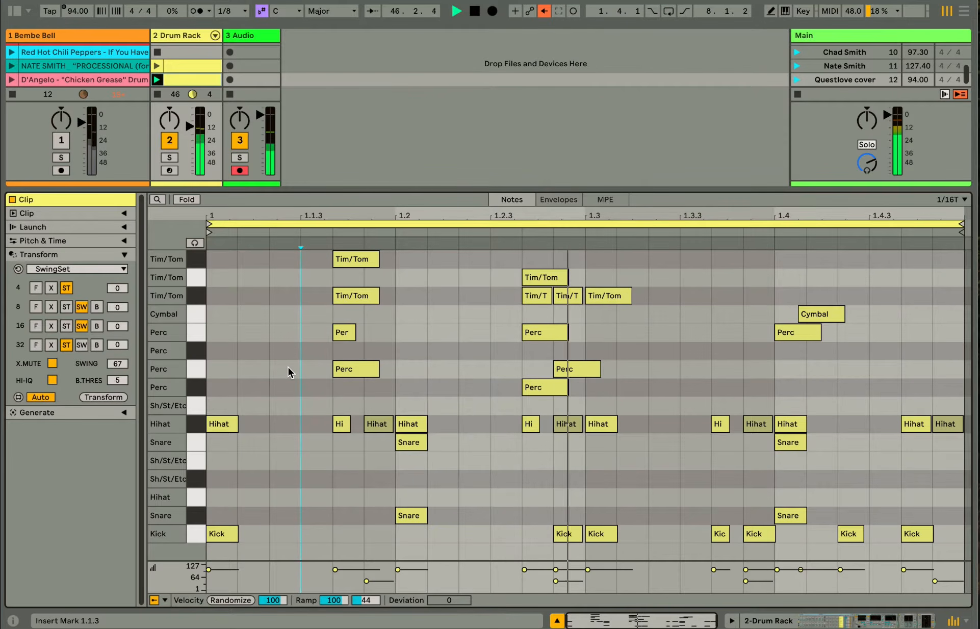
{"action": "key", "text": "ctrl+3"}
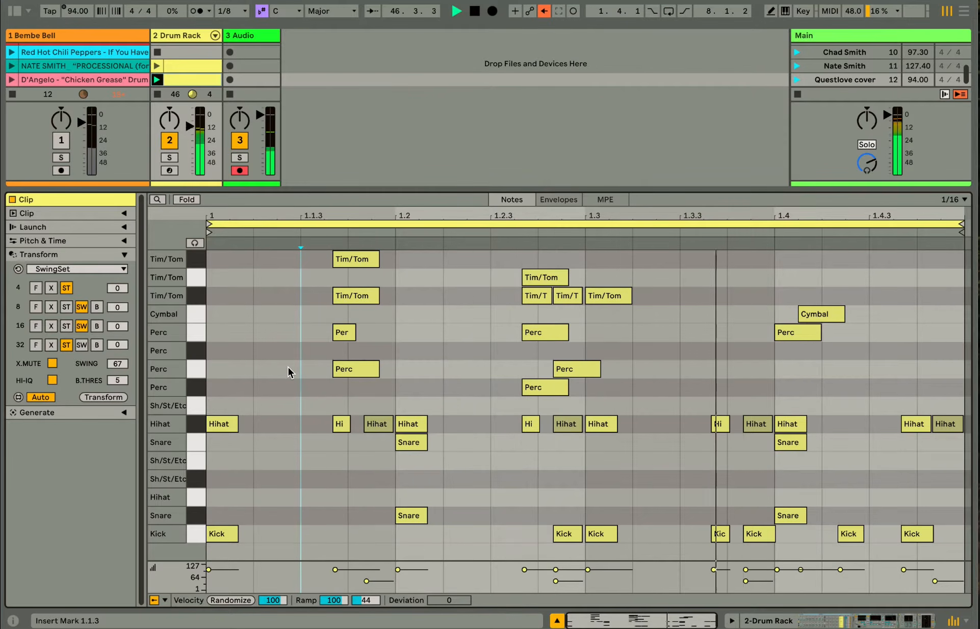
Set the 8 and 16 levels to ST, apply the transform, reset the swing to 0 and deselect the notes.
{"action": "left_click", "coordinate": [66, 307]}
{"action": "left_click", "coordinate": [67, 326]}
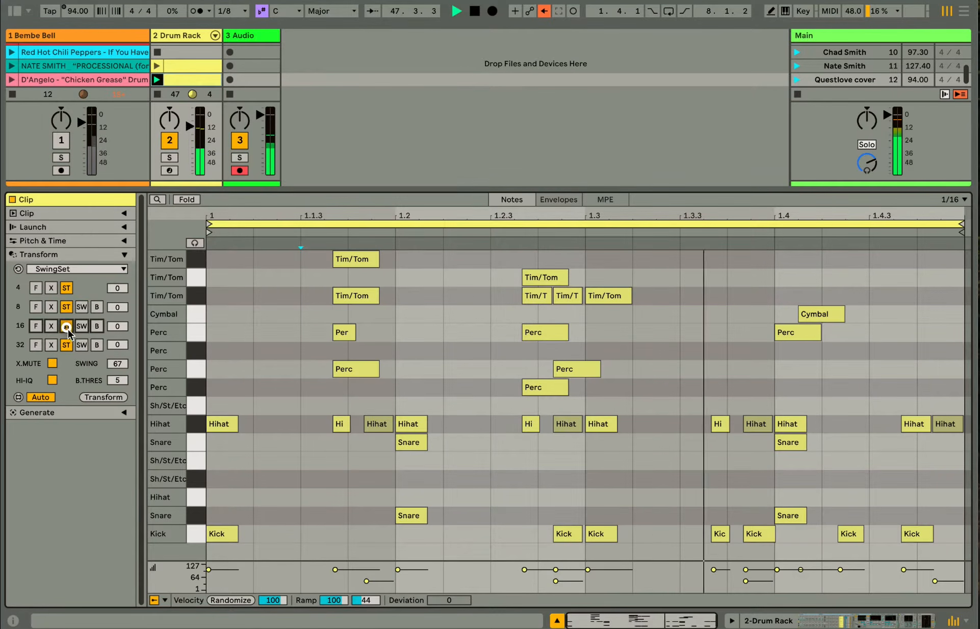
{"action": "left_click", "coordinate": [104, 397]}
{"action": "left_click_drag", "start_coordinate": [114, 365], "coordinate": [114, 408]}
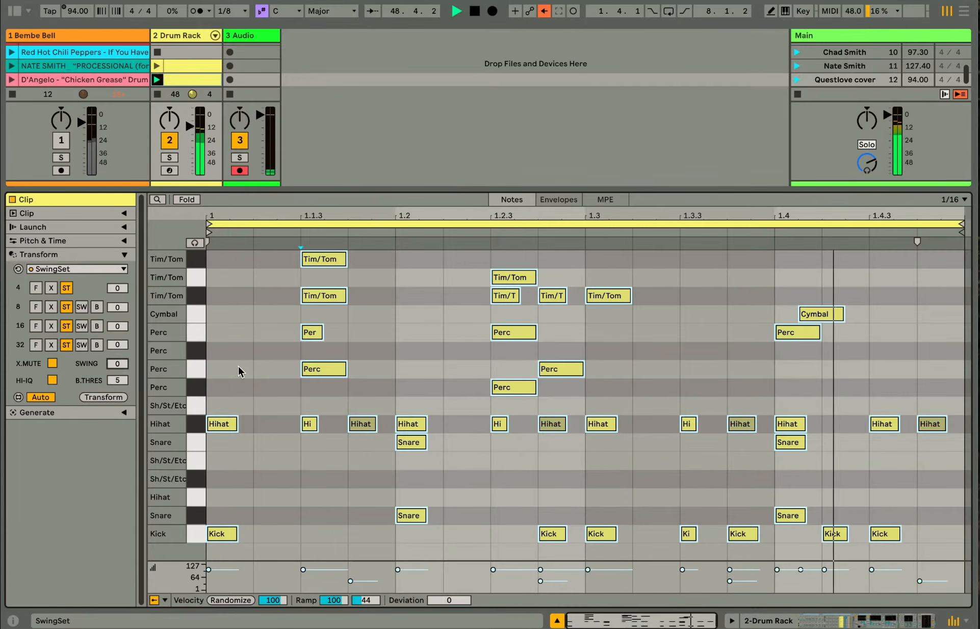
{"action": "left_click", "coordinate": [252, 364]}
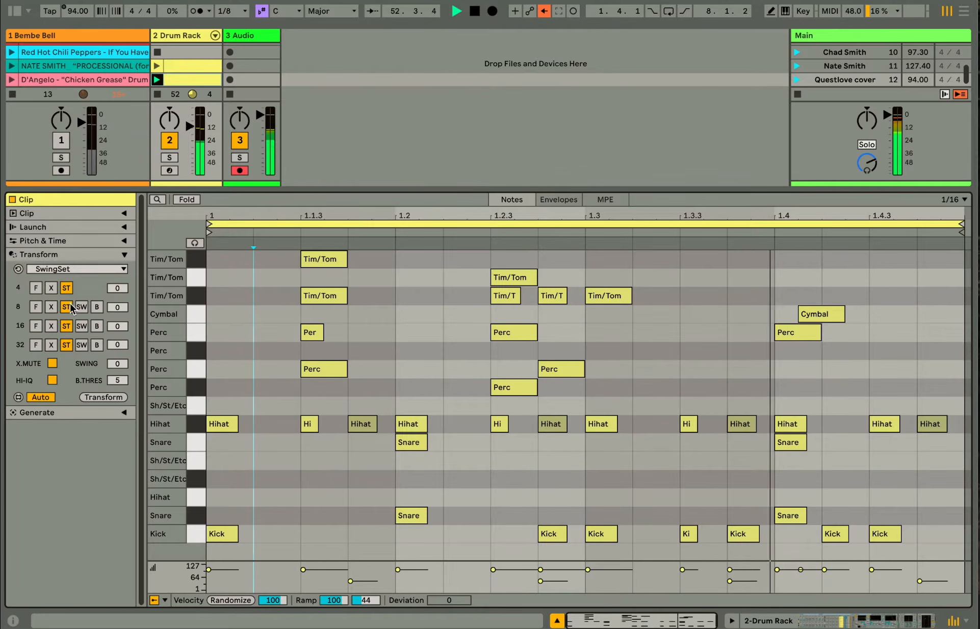
Try the F, SW and B modes on the 8 level with swing at 1, and reset that level's offset to 0.
{"action": "left_click", "coordinate": [39, 307]}
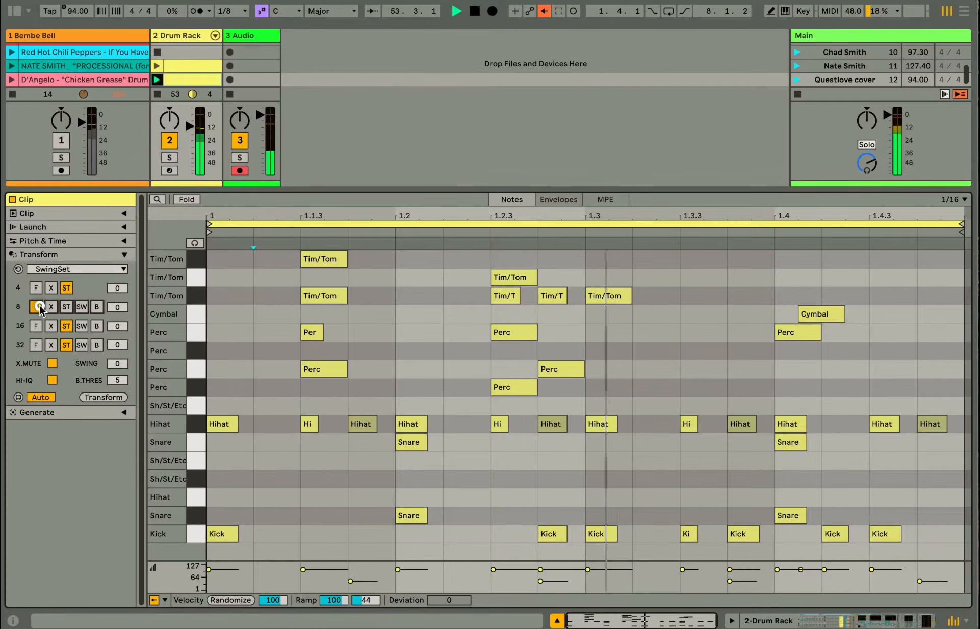
{"action": "left_click", "coordinate": [81, 306]}
{"action": "left_click", "coordinate": [97, 307]}
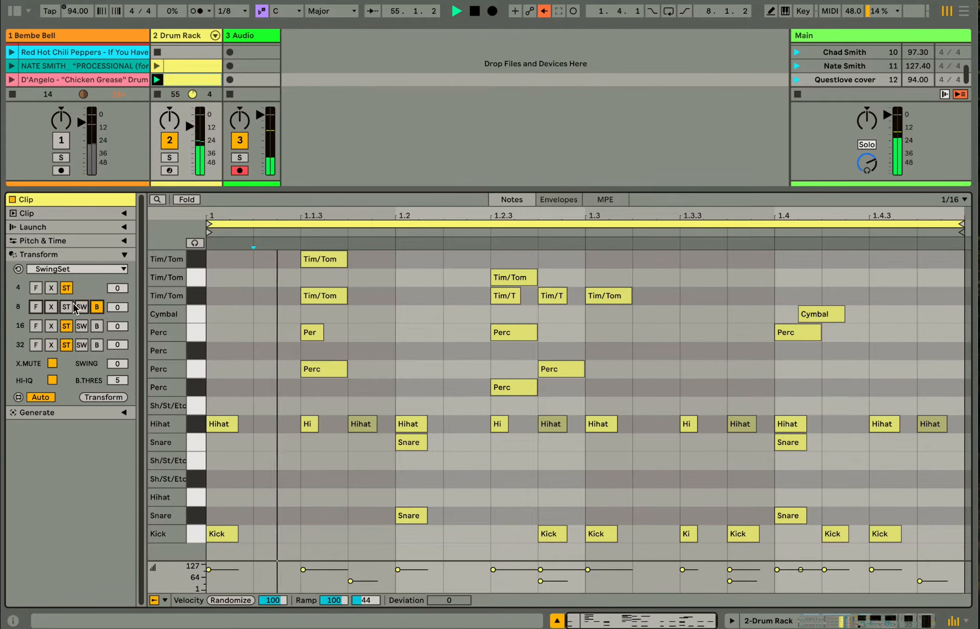
{"action": "left_click_drag", "start_coordinate": [117, 363], "coordinate": [117, 354]}
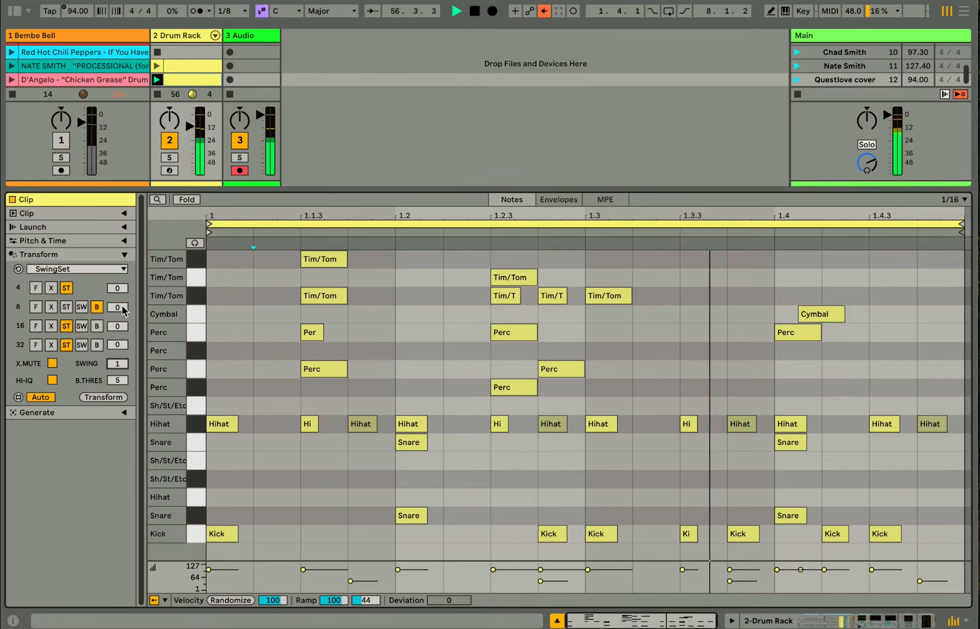
{"action": "mouse_move", "coordinate": [124, 307]}
{"action": "left_mouse_down"}
{"action": "mouse_move", "coordinate": [124, 291]}
{"action": "mouse_move", "coordinate": [120, 326]}
{"action": "left_mouse_up"}
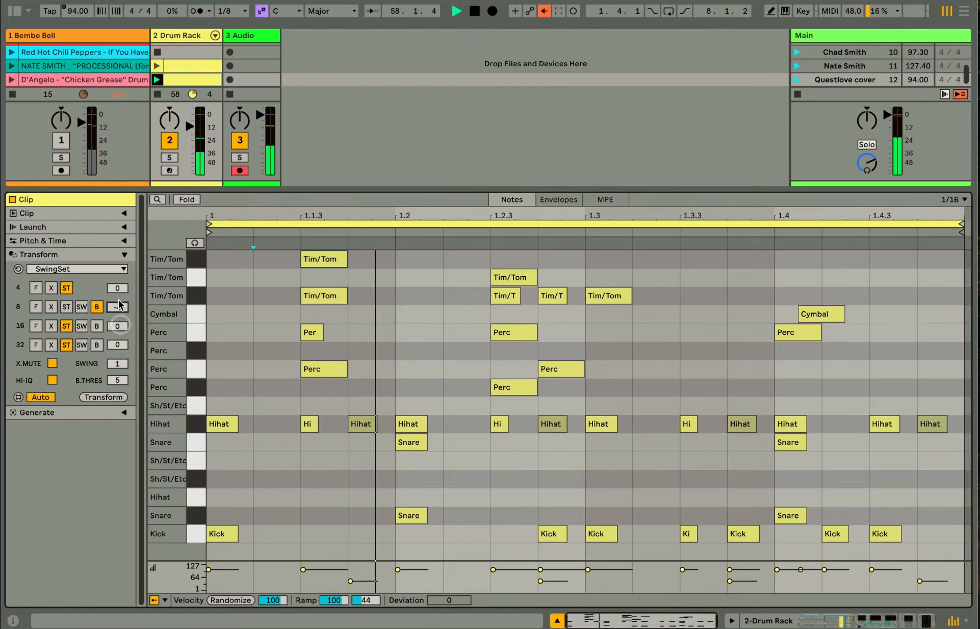
{"action": "double_click", "coordinate": [119, 305]}
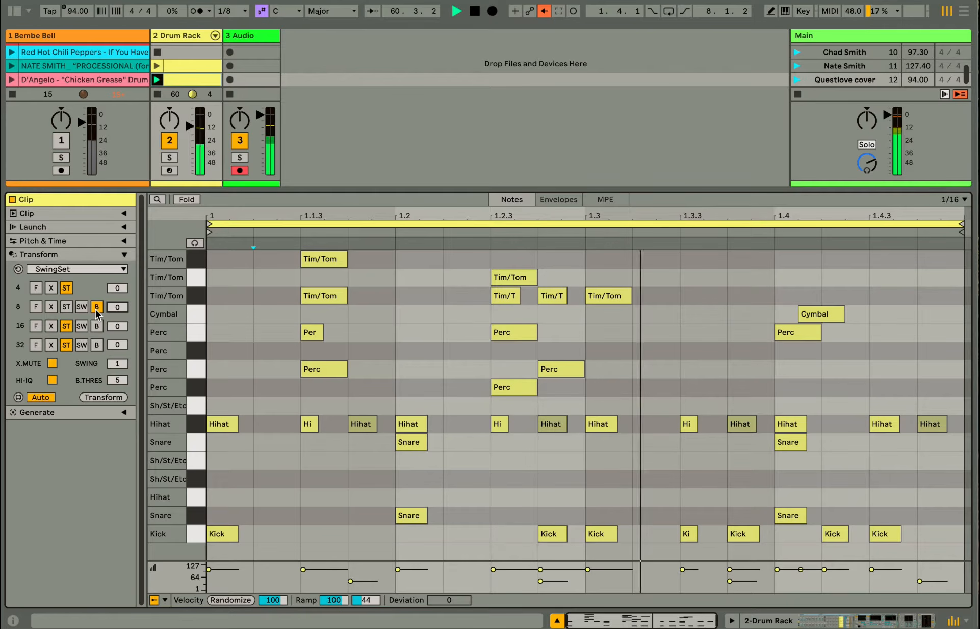
Return the 8 level to ST, set the swing amount to 28 and apply the transform.
{"action": "left_click", "coordinate": [69, 307]}
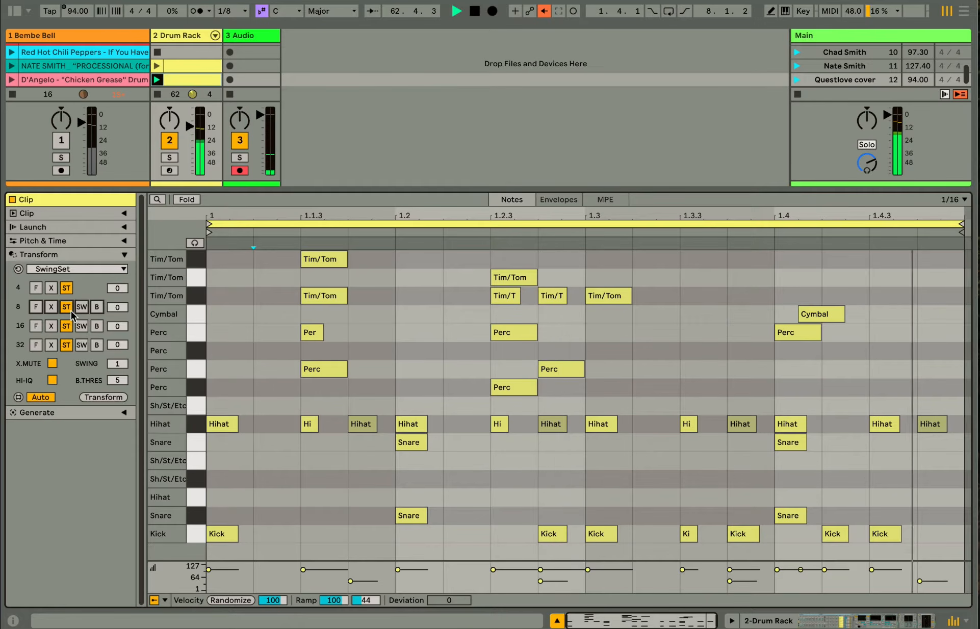
{"action": "left_click_drag", "start_coordinate": [114, 364], "coordinate": [115, 347]}
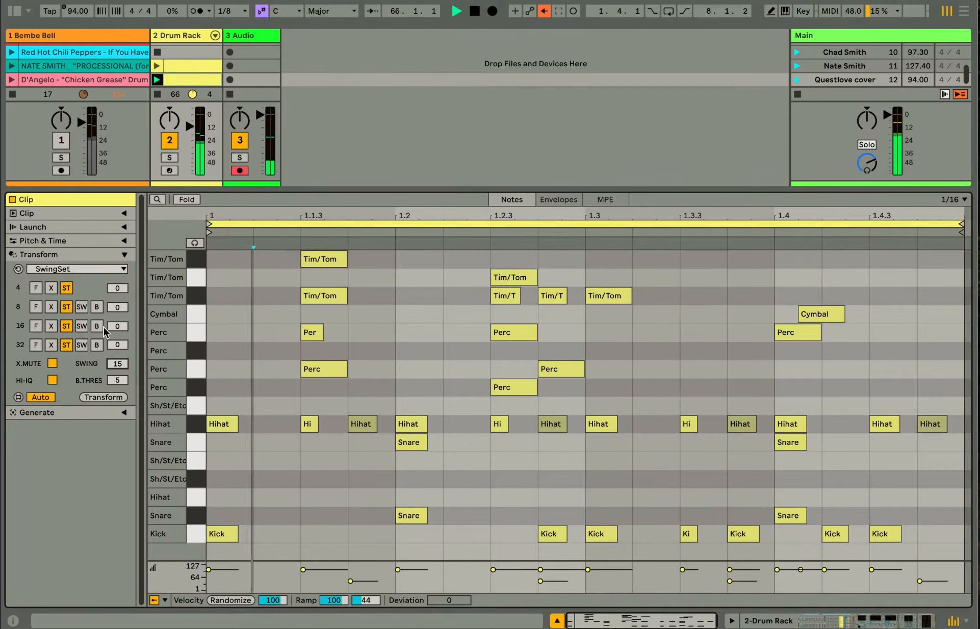
{"action": "left_click_drag", "start_coordinate": [114, 364], "coordinate": [114, 351]}
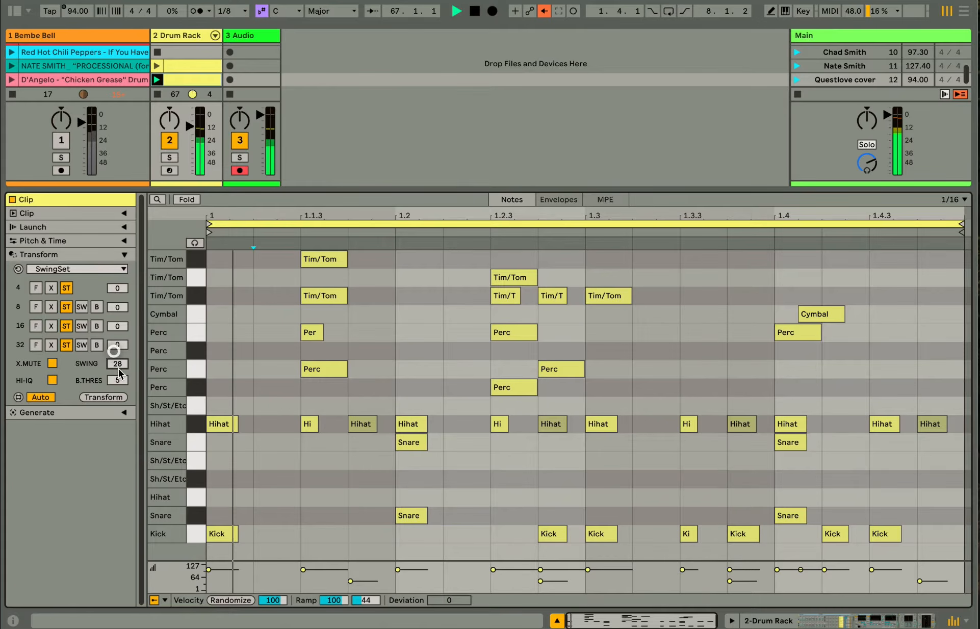
{"action": "left_click", "coordinate": [110, 394]}
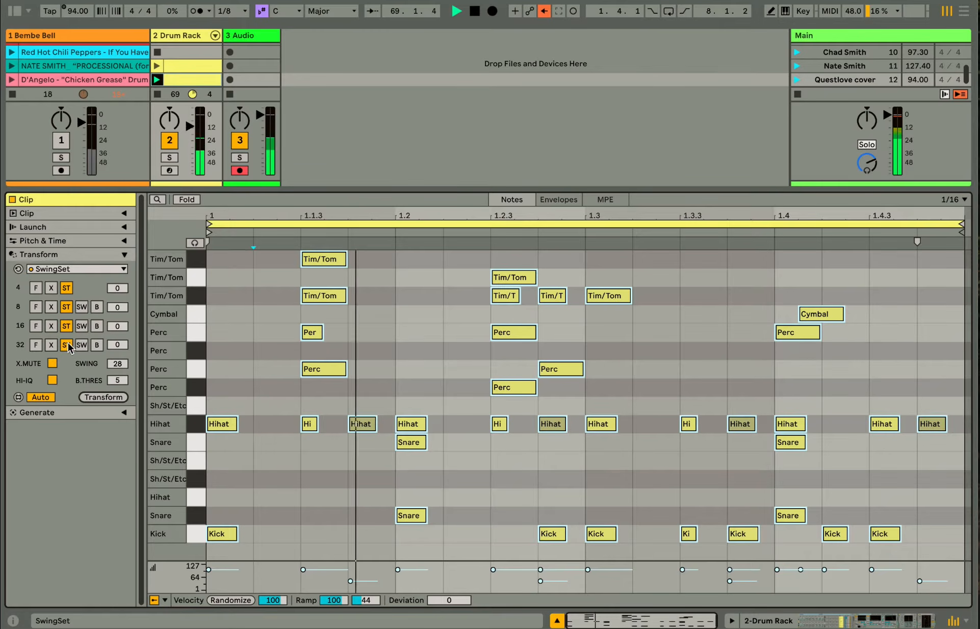
Switch the 8, 16 and 32 levels of the SwingSet transformation to SW mode.
{"action": "left_click", "coordinate": [80, 308]}
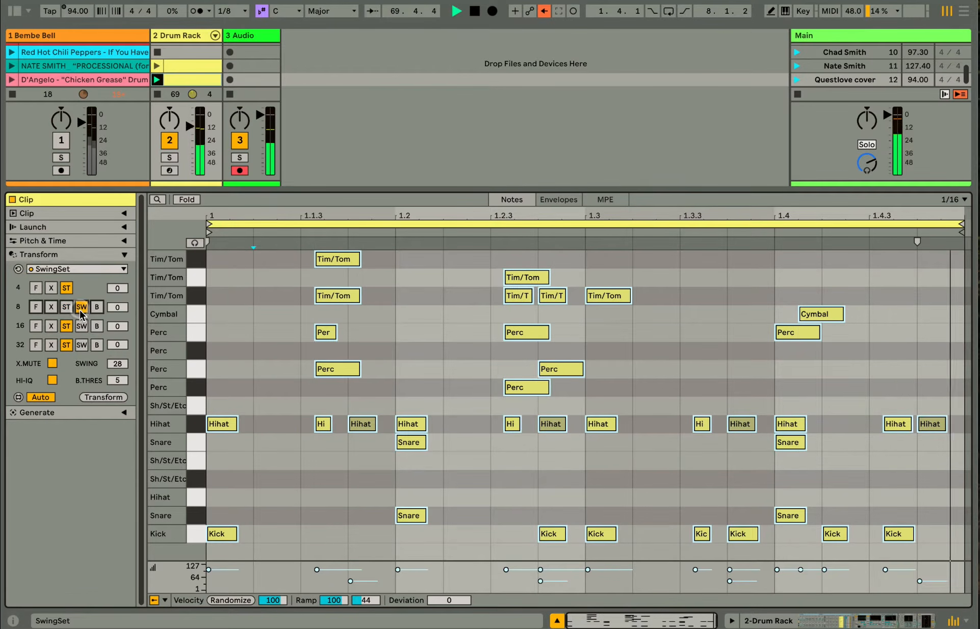
{"action": "left_click", "coordinate": [81, 327]}
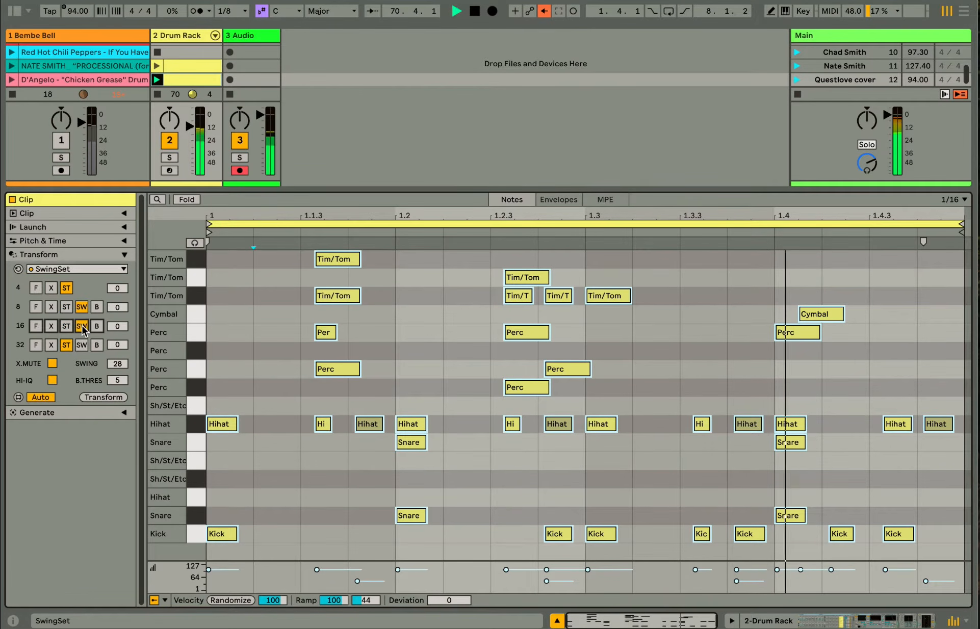
{"action": "left_click", "coordinate": [82, 345]}
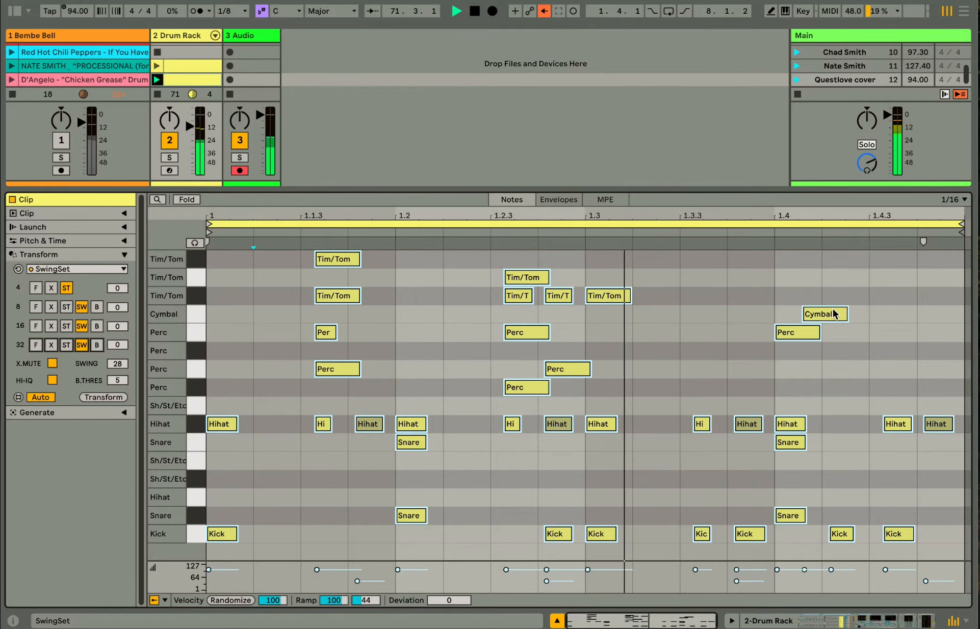
Reset the swing amount to 0, return the 8, 16 and 32 levels to ST, and deselect the notes.
{"action": "left_click_drag", "start_coordinate": [127, 362], "coordinate": [131, 400]}
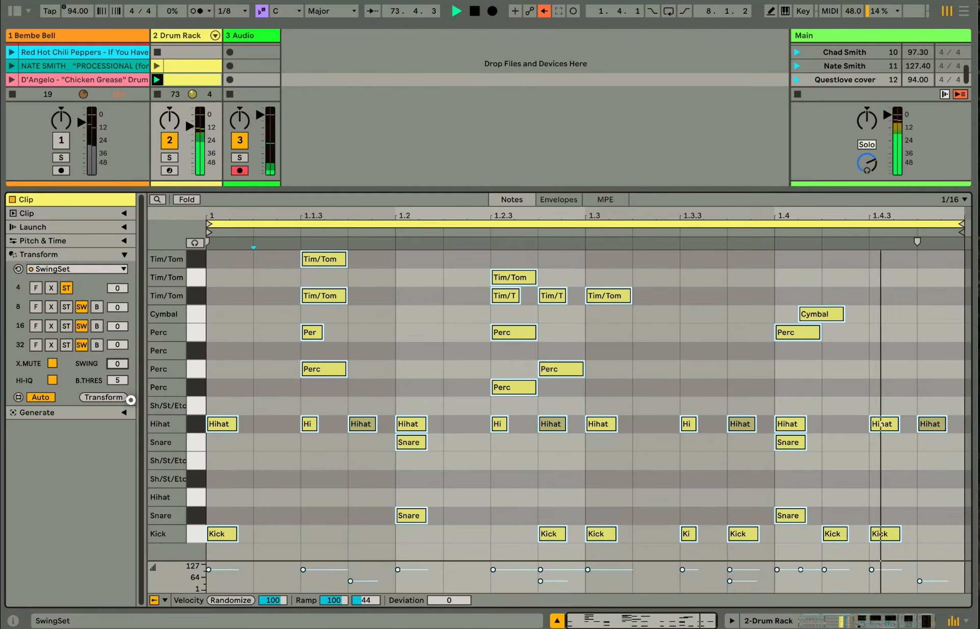
{"action": "left_click", "coordinate": [67, 307]}
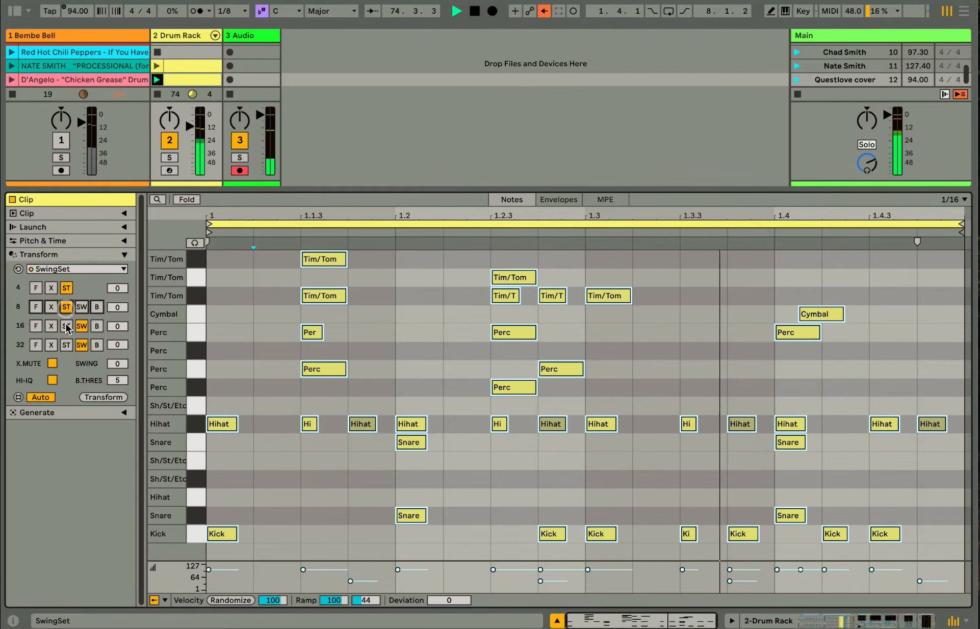
{"action": "left_click", "coordinate": [67, 325]}
{"action": "left_click", "coordinate": [66, 345]}
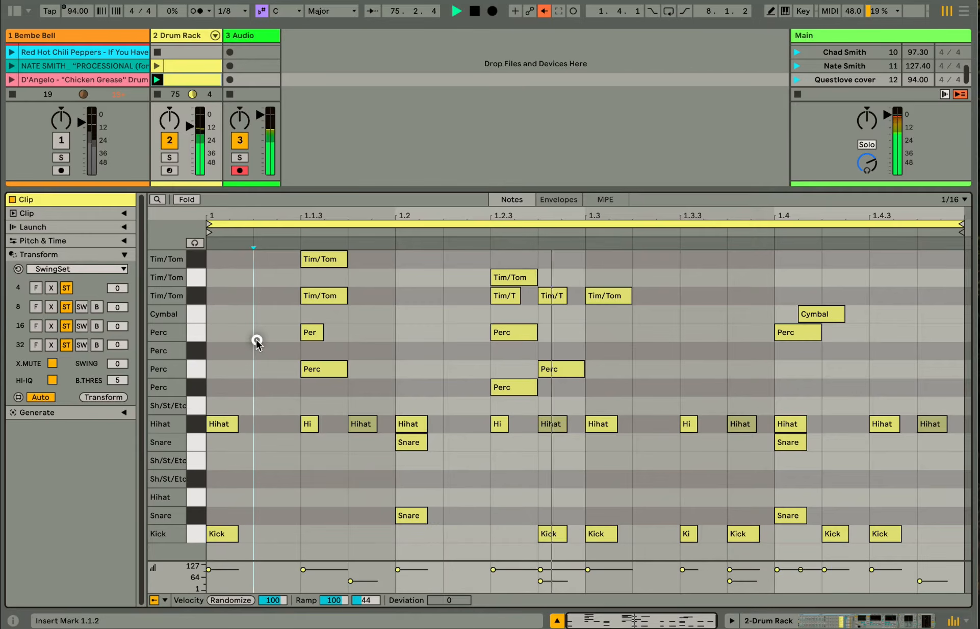
Move the uppermost Tim/Tom note at 1.1.3 slightly later than the grid and deselect it.
{"action": "left_click", "coordinate": [321, 261]}
{"action": "left_click_drag", "start_coordinate": [320, 261], "coordinate": [335, 261]}
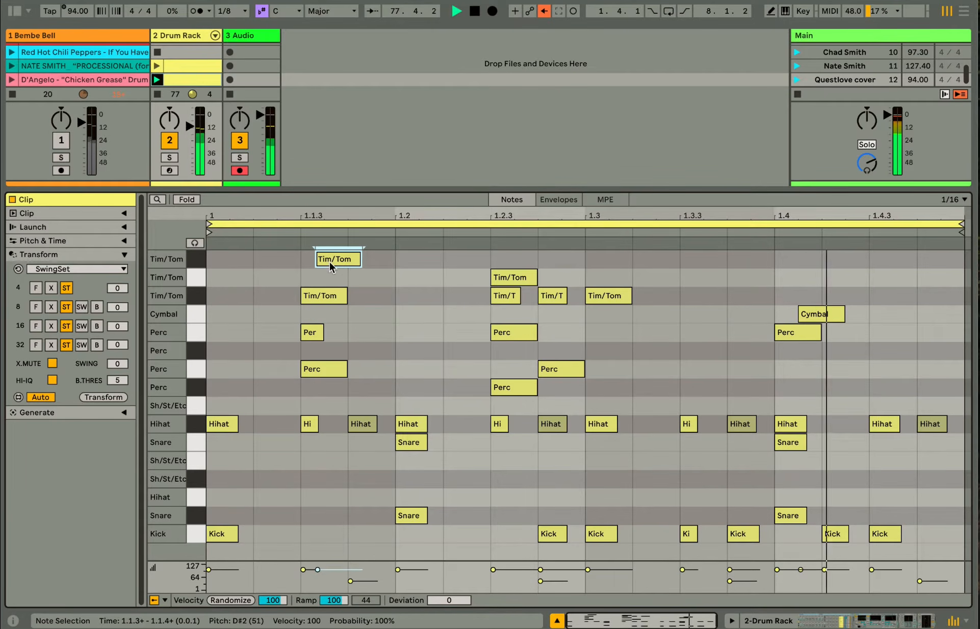
{"action": "left_click", "coordinate": [281, 264]}
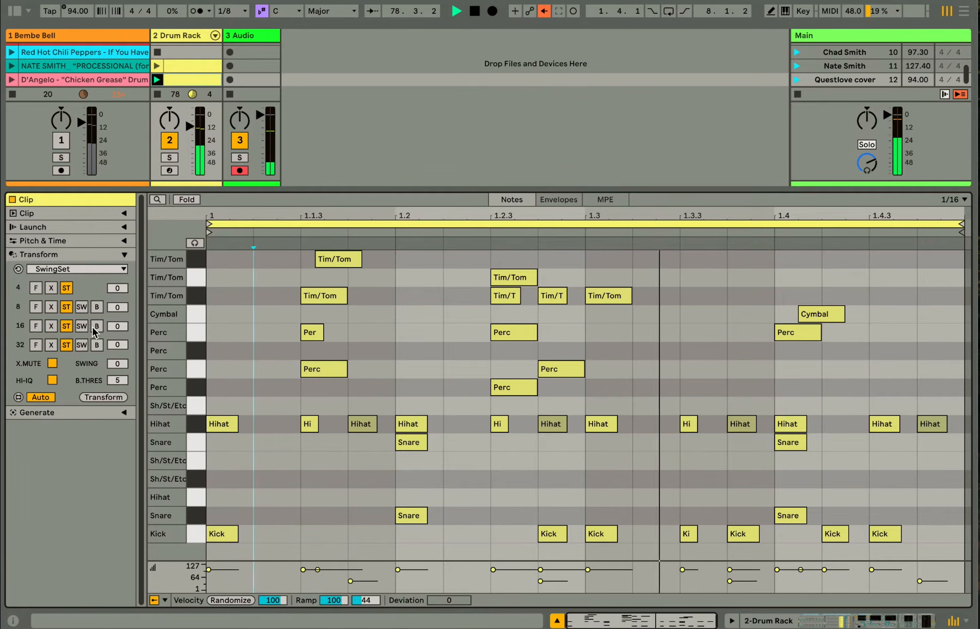
Set the 8 level to B, apply the transform, and raise the swing amount to 21 and on to 33.
{"action": "left_click", "coordinate": [97, 307]}
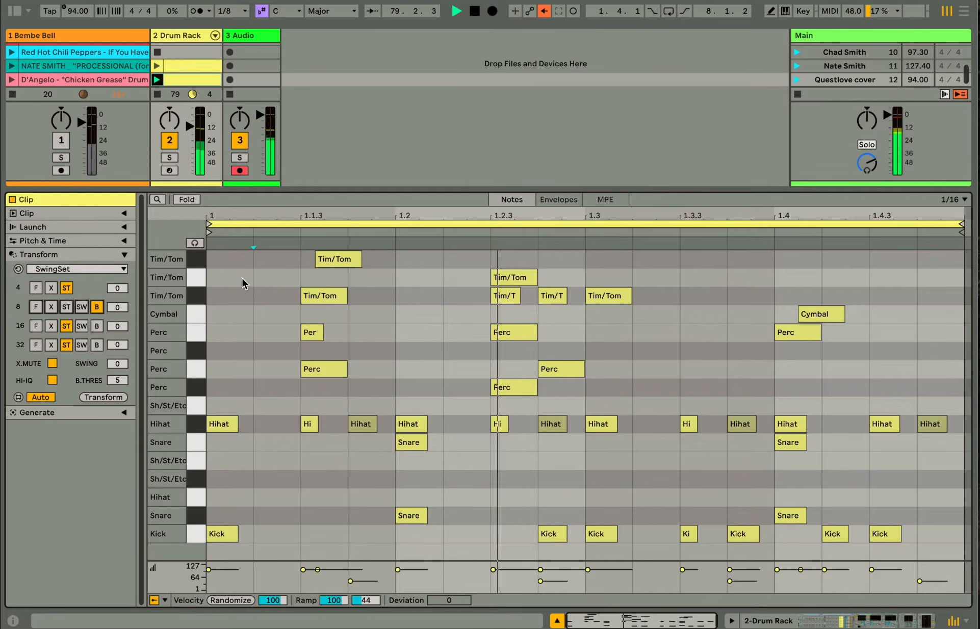
{"action": "left_click", "coordinate": [111, 396]}
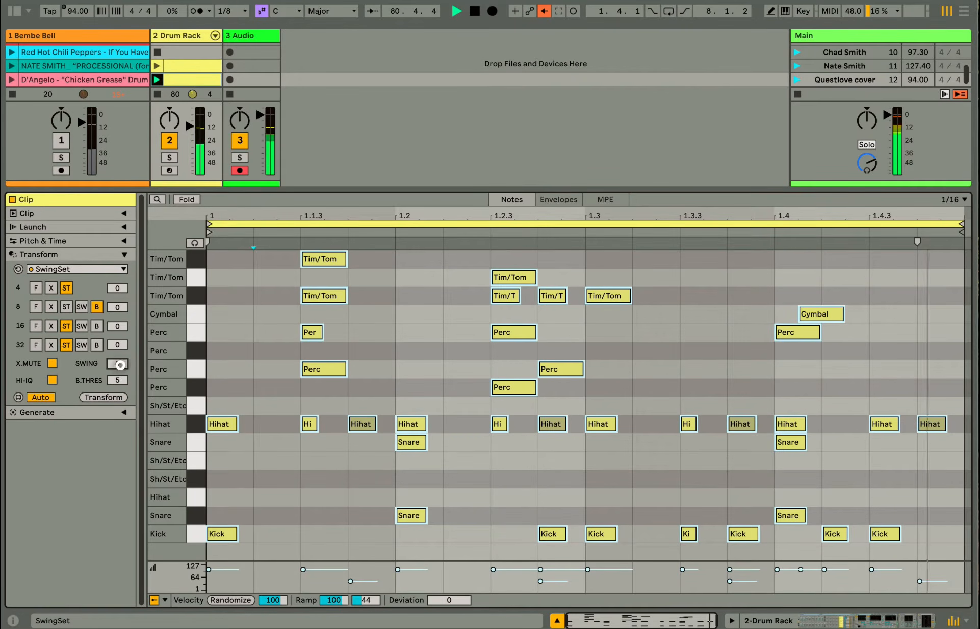
{"action": "left_click_drag", "start_coordinate": [119, 365], "coordinate": [137, 321]}
{"action": "left_click_drag", "start_coordinate": [134, 339], "coordinate": [103, 321]}
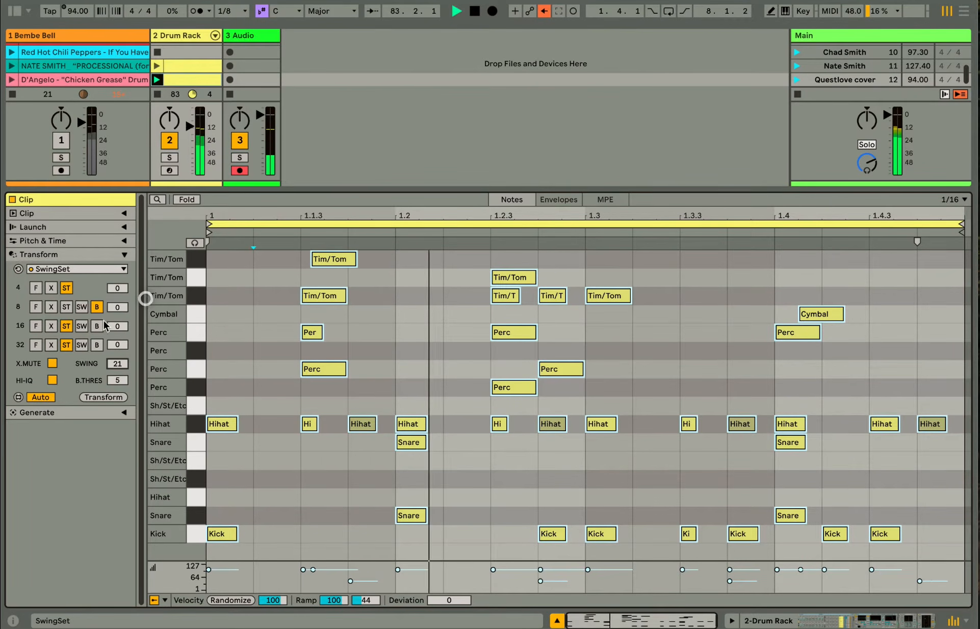
{"action": "left_click_drag", "start_coordinate": [114, 368], "coordinate": [117, 359]}
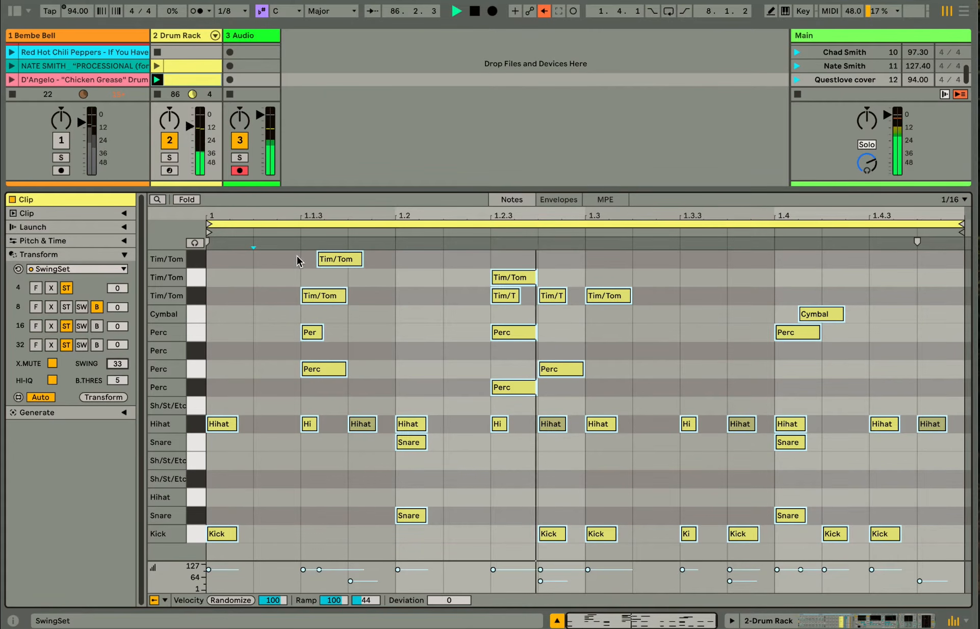
Lower the swing amount to 5 and deselect the notes.
{"action": "left_click", "coordinate": [114, 363]}
{"action": "left_click_drag", "start_coordinate": [114, 363], "coordinate": [122, 379]}
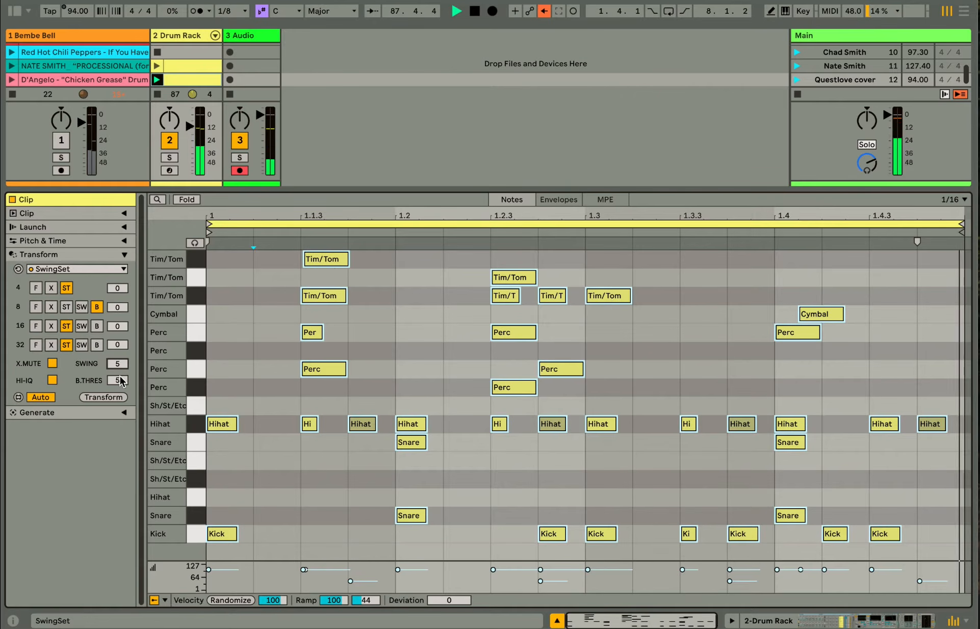
{"action": "left_click", "coordinate": [238, 350]}
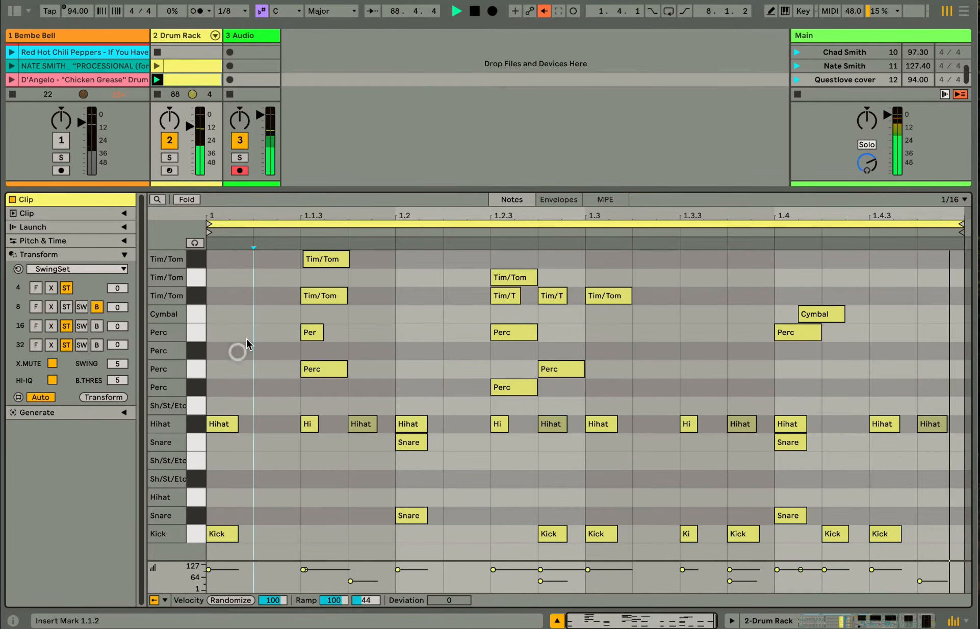
Reapply the transform, try a swing amount of 20, set the swing to 4, and apply the transform again.
{"action": "left_click", "coordinate": [95, 397]}
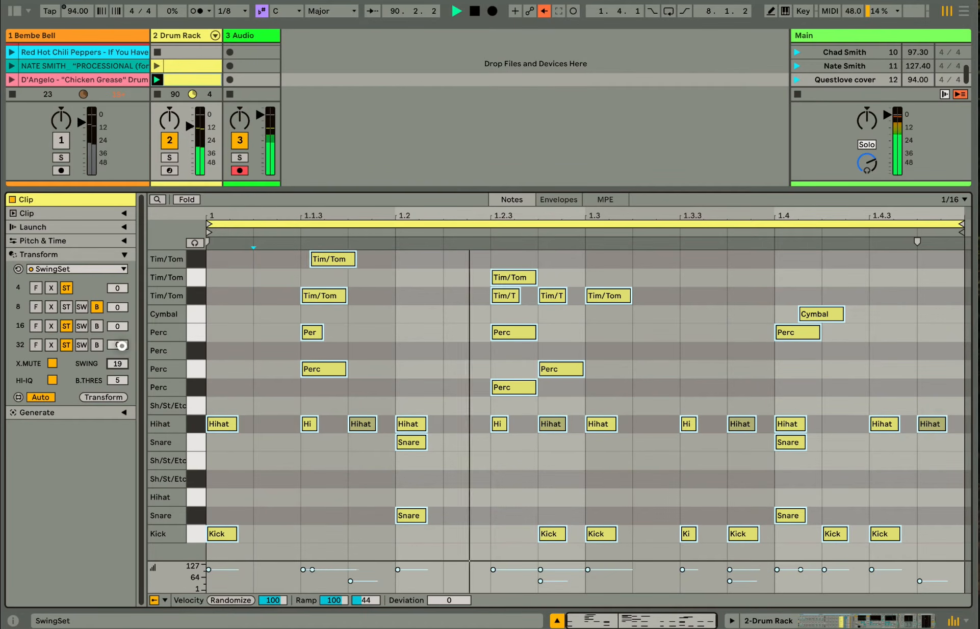
{"action": "left_click_drag", "start_coordinate": [123, 363], "coordinate": [128, 346]}
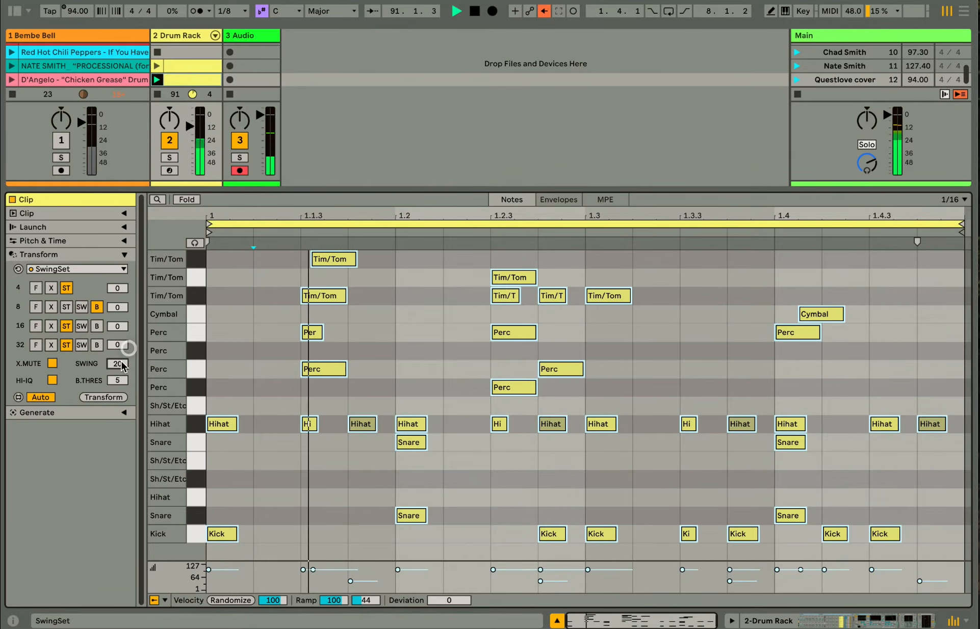
{"action": "type", "text": "4"}
{"action": "key", "text": "Return"}
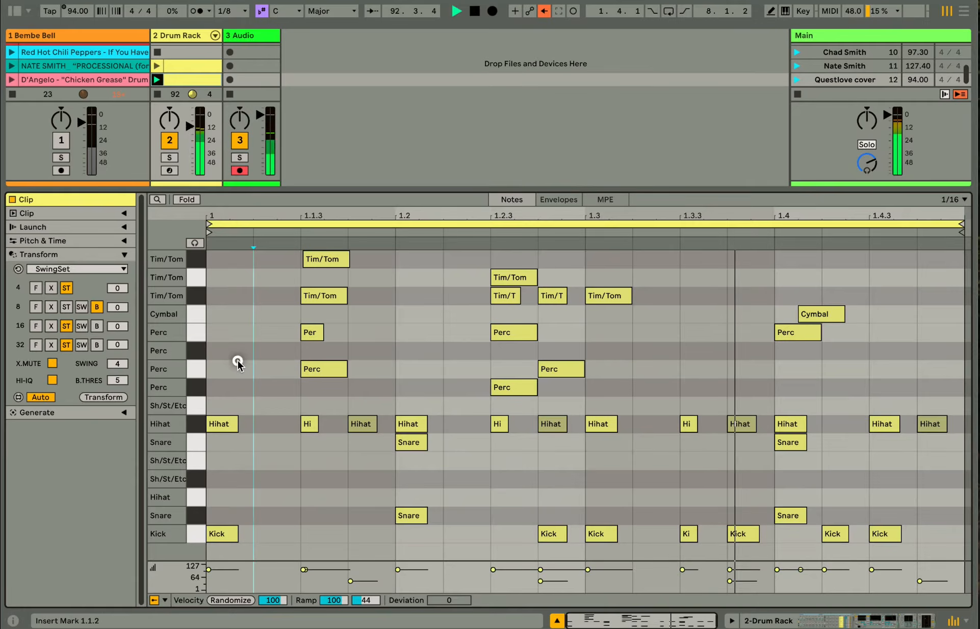
{"action": "left_click", "coordinate": [102, 397]}
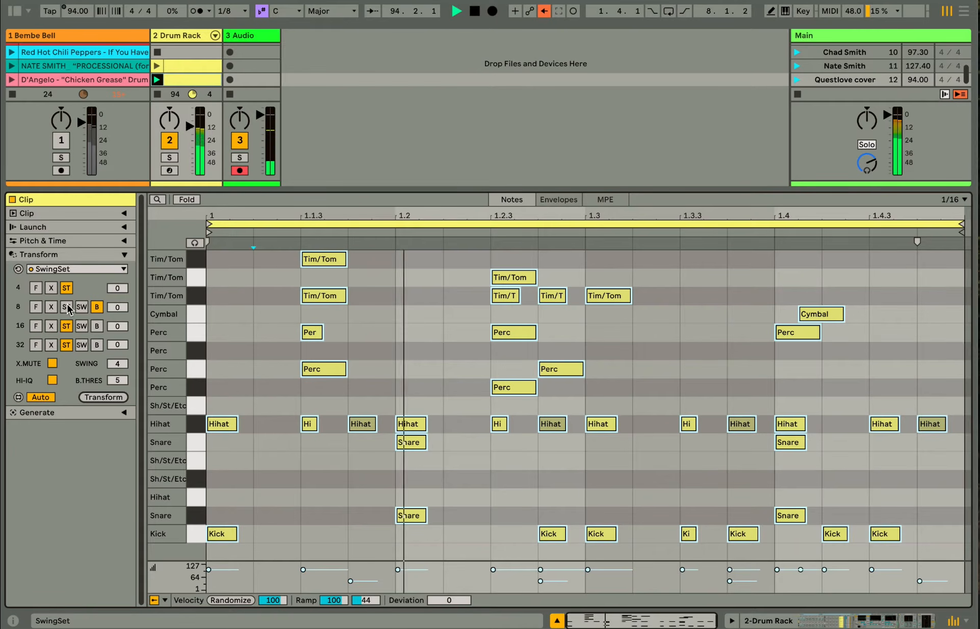
{"action": "left_click", "coordinate": [269, 295]}
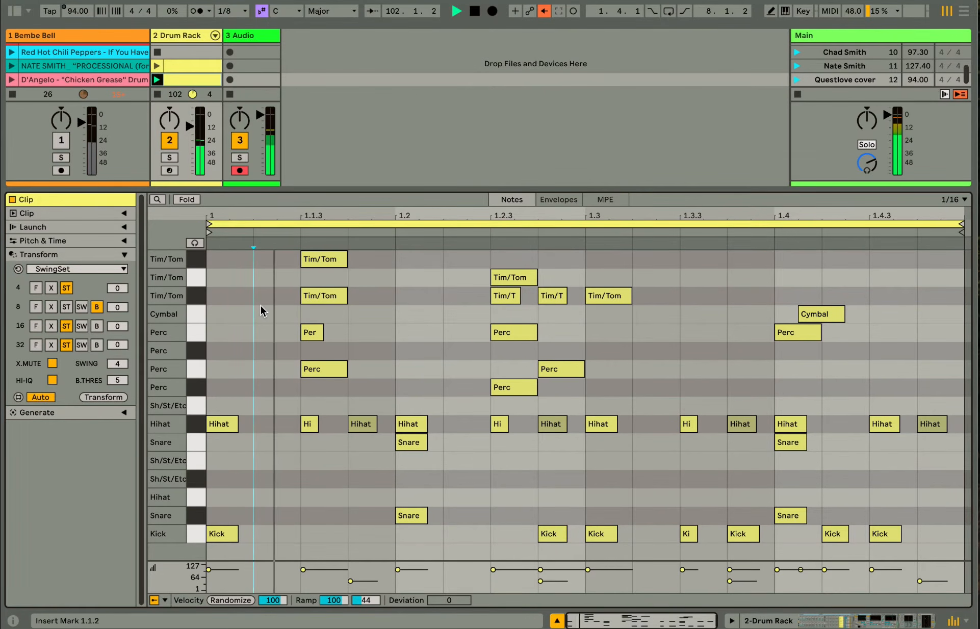
Set the 8 level to ST and the 16 level to SW, and apply the transform with a swing amount of 32.
{"action": "left_click", "coordinate": [66, 307]}
{"action": "left_click", "coordinate": [82, 326]}
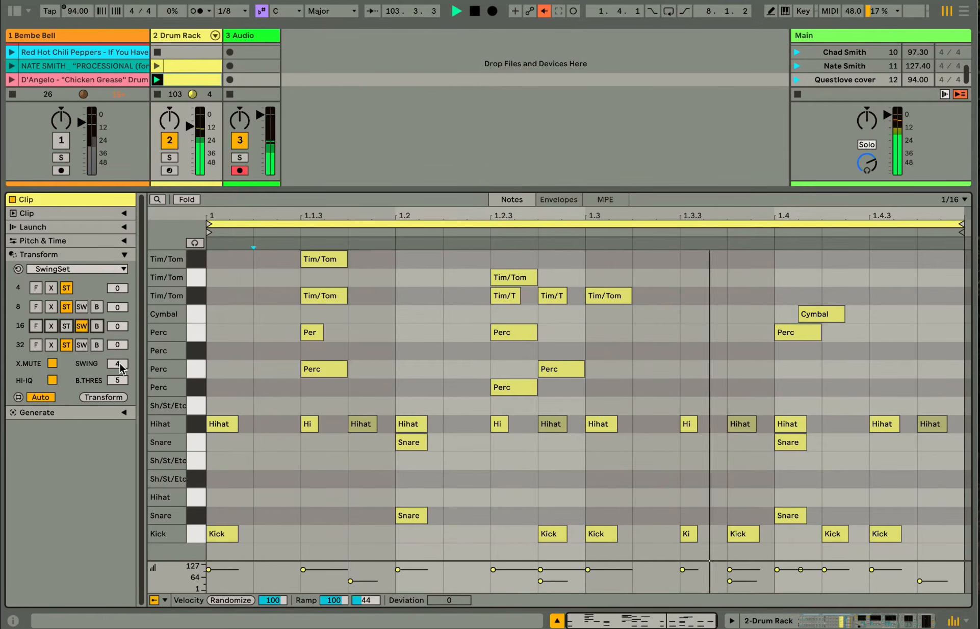
{"action": "mouse_move", "coordinate": [120, 363]}
{"action": "left_mouse_down"}
{"action": "mouse_move", "coordinate": [122, 348]}
{"action": "mouse_move", "coordinate": [114, 355]}
{"action": "left_mouse_up"}
{"action": "left_click", "coordinate": [113, 398]}
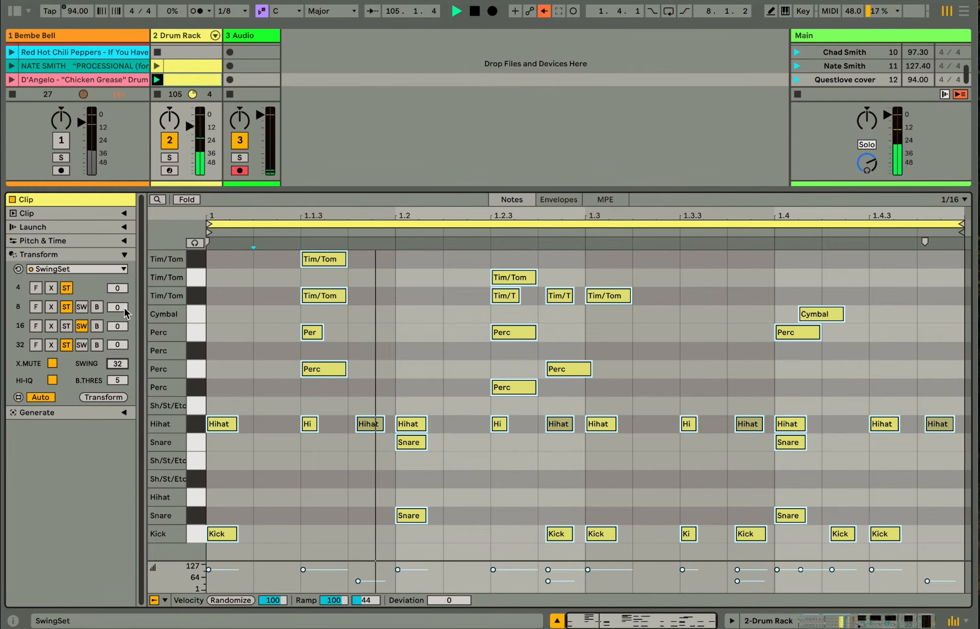
Set the 8 level's offset to 2 and check the groove against the metronome, switching it back off and deselecting the notes.
{"action": "left_click_drag", "start_coordinate": [124, 308], "coordinate": [124, 298]}
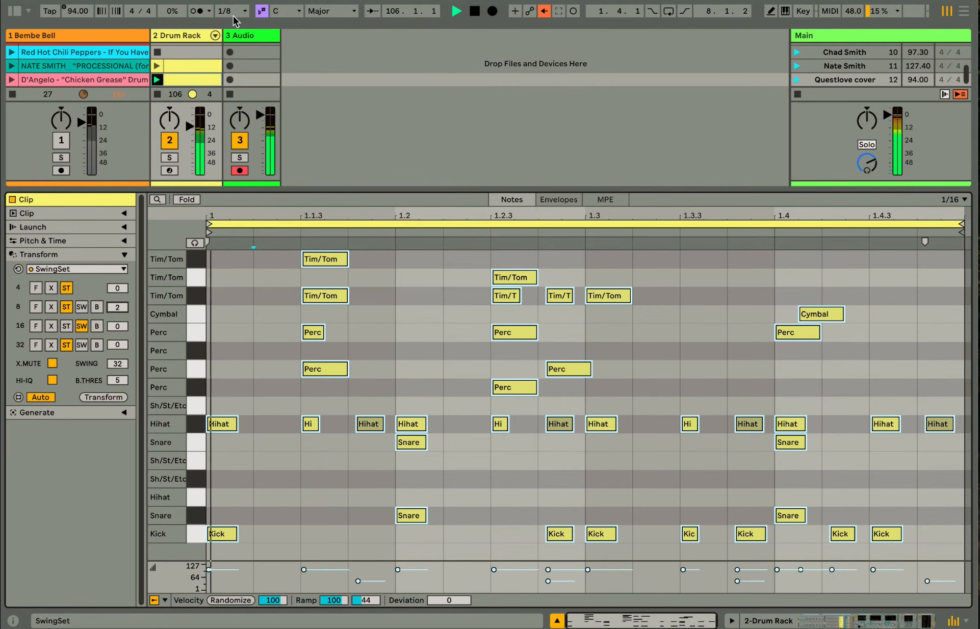
{"action": "left_click", "coordinate": [199, 8]}
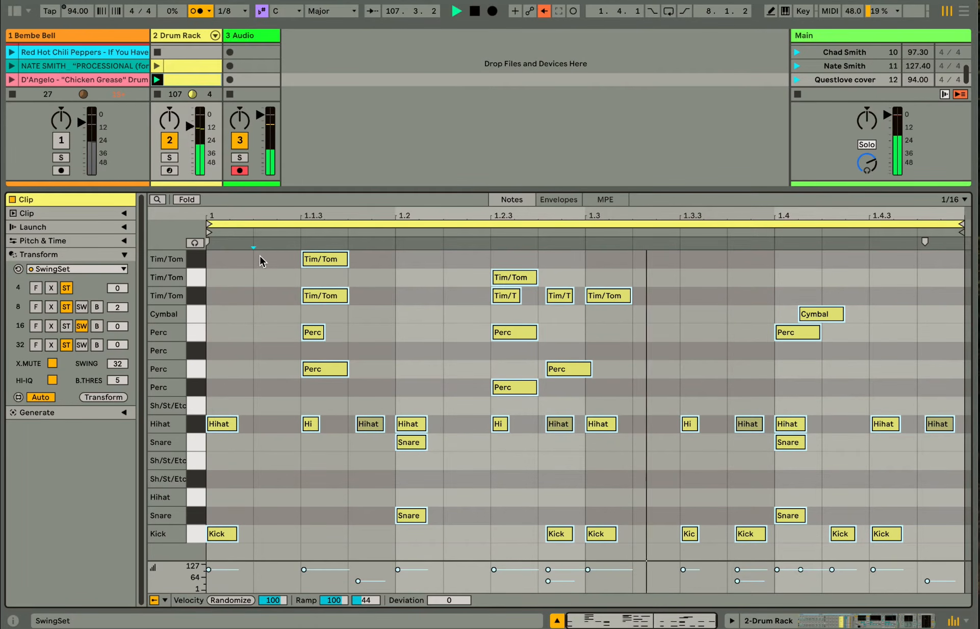
{"action": "left_click", "coordinate": [199, 11]}
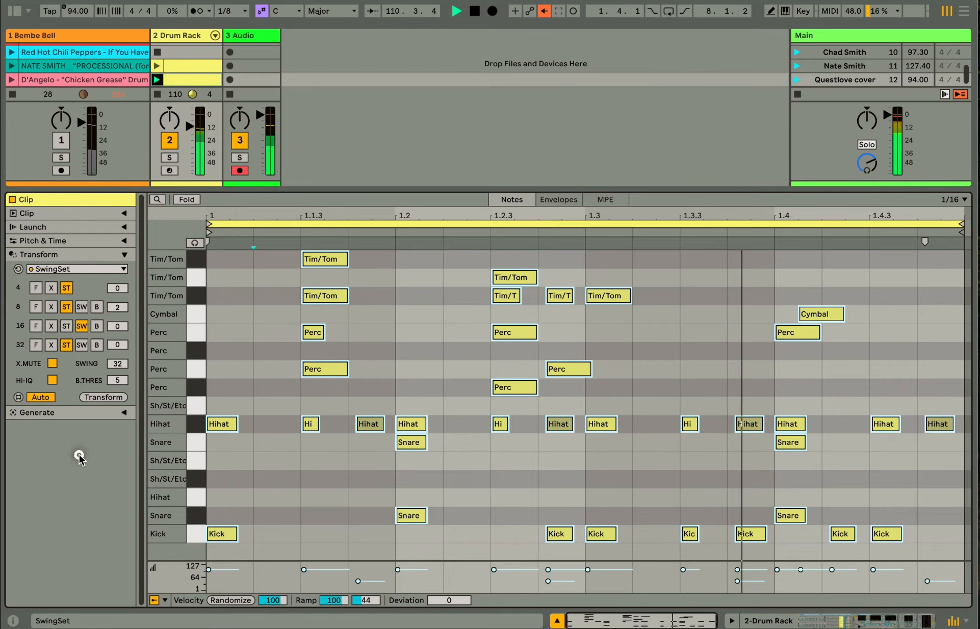
{"action": "left_click", "coordinate": [239, 319]}
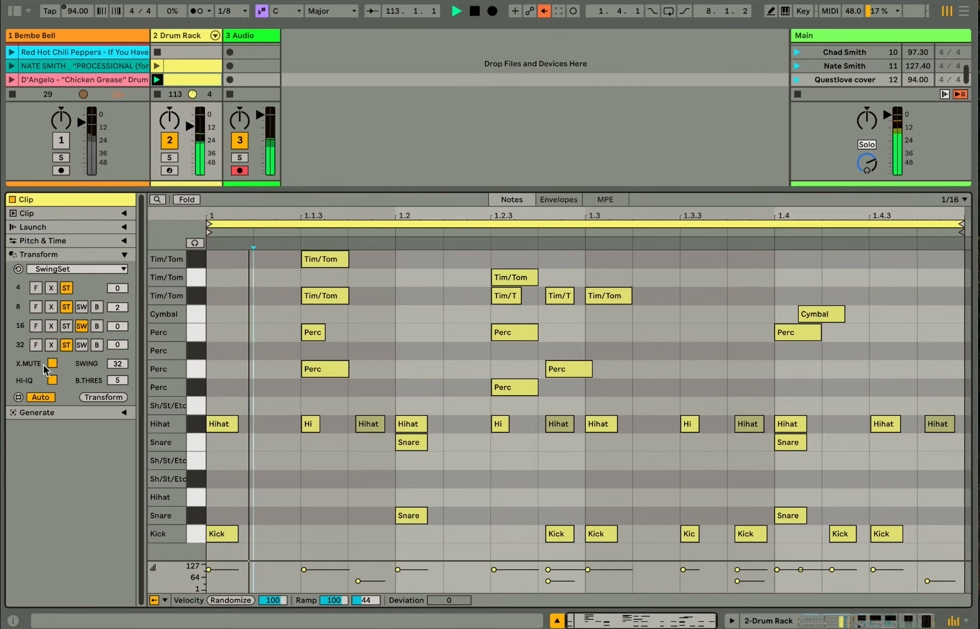
Try X mode on the 8 level with X.MUTE enabled, apply the transform, and return the level to ST.
{"action": "left_click", "coordinate": [53, 309]}
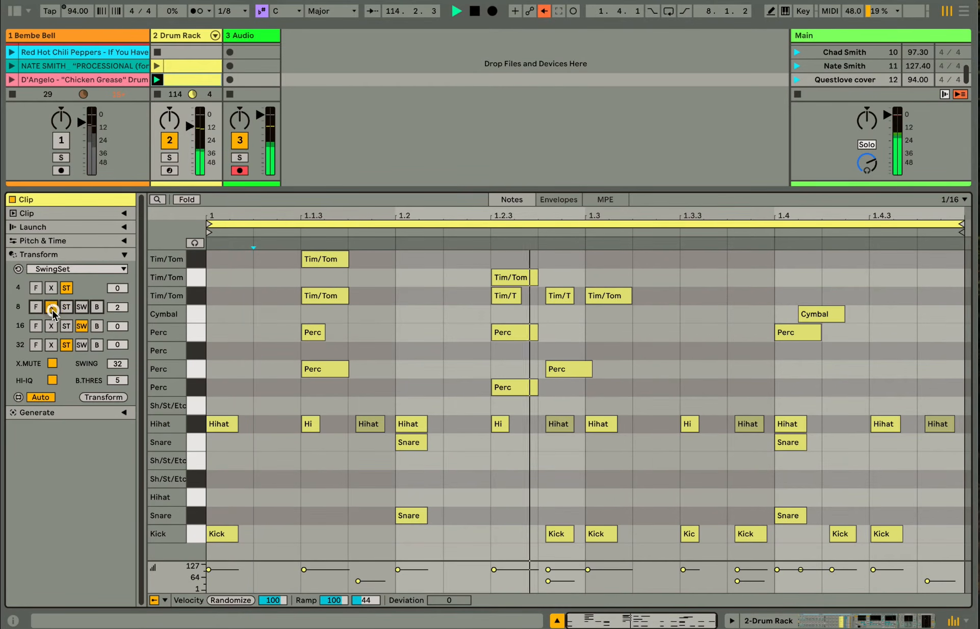
{"action": "left_click", "coordinate": [102, 397]}
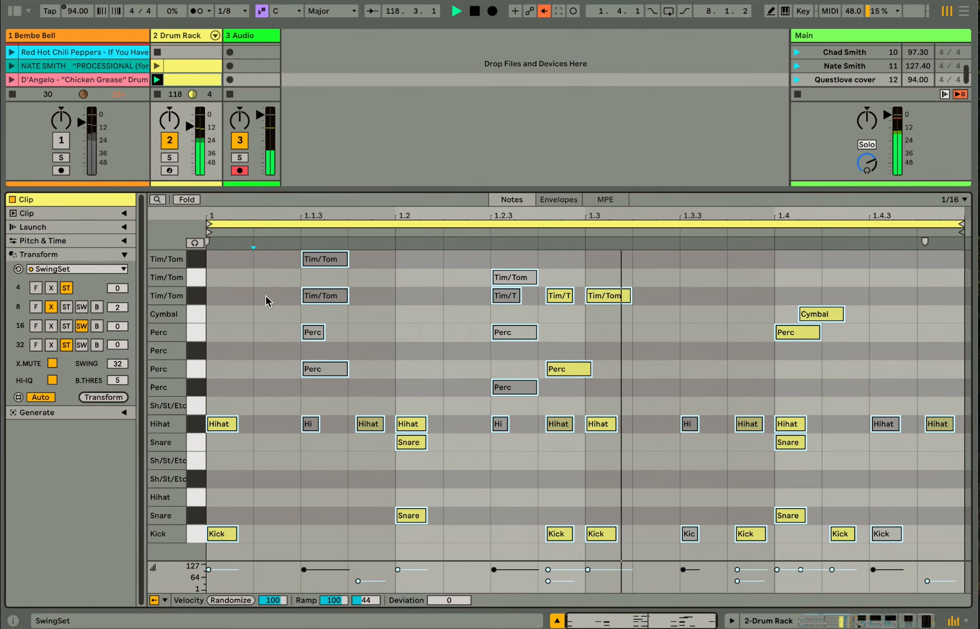
{"action": "left_click", "coordinate": [66, 307]}
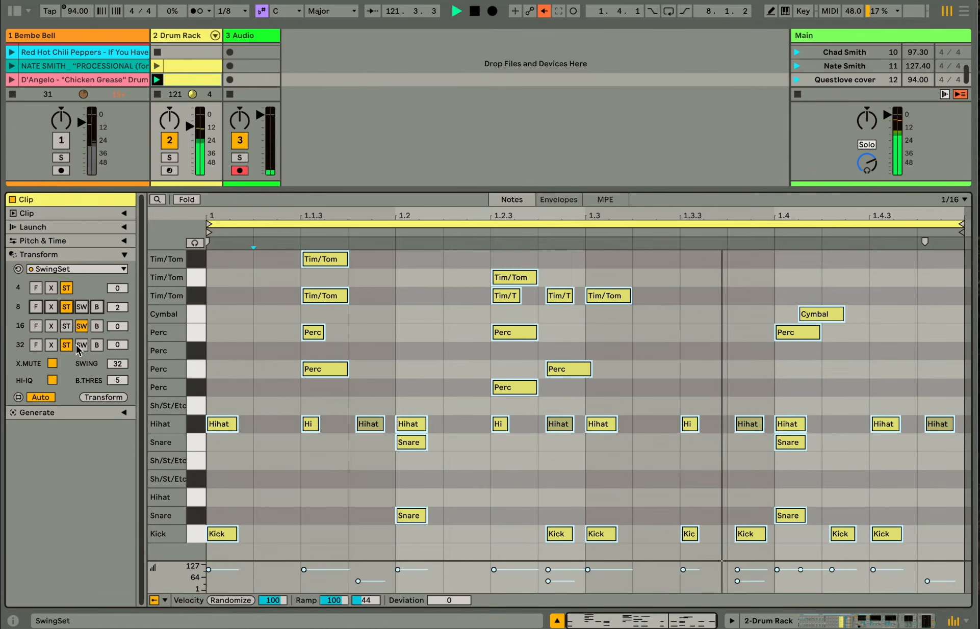
Try X mode on the 8 level with X.MUTE disabled, re-enable X.MUTE, restore ST and deselect the notes.
{"action": "left_click", "coordinate": [52, 363]}
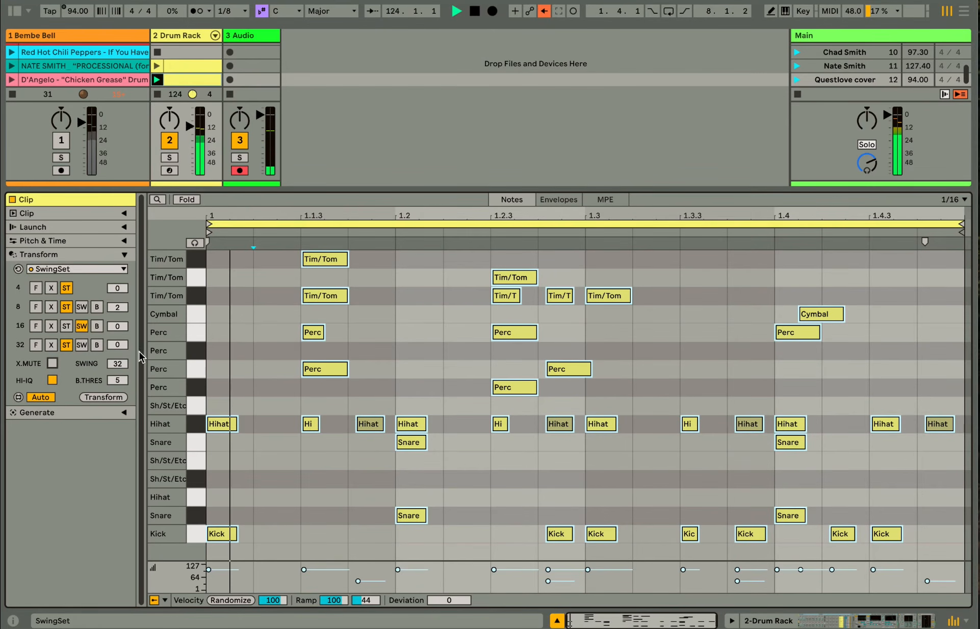
{"action": "left_click", "coordinate": [51, 308]}
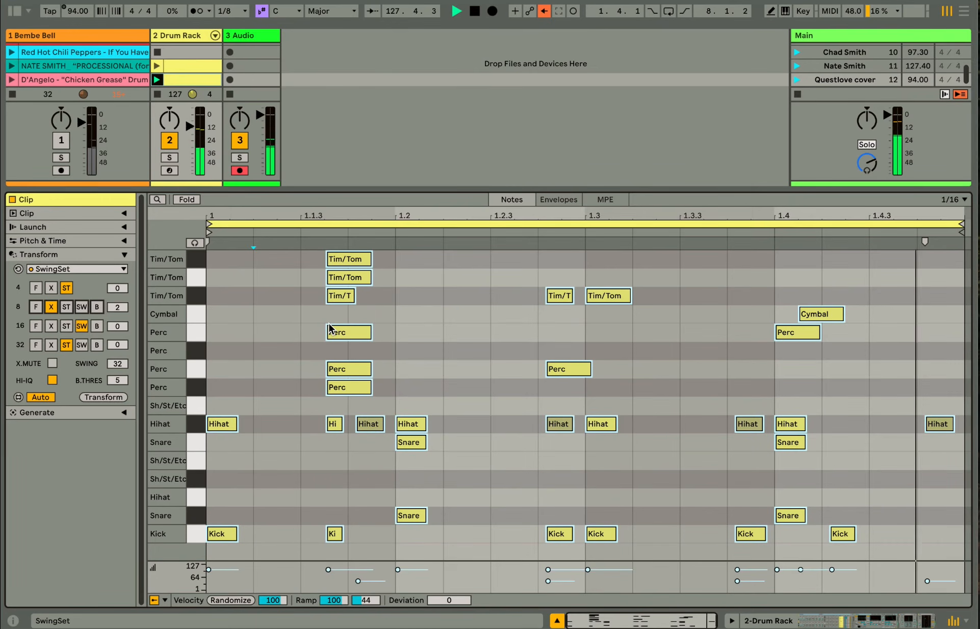
{"action": "left_click", "coordinate": [53, 363]}
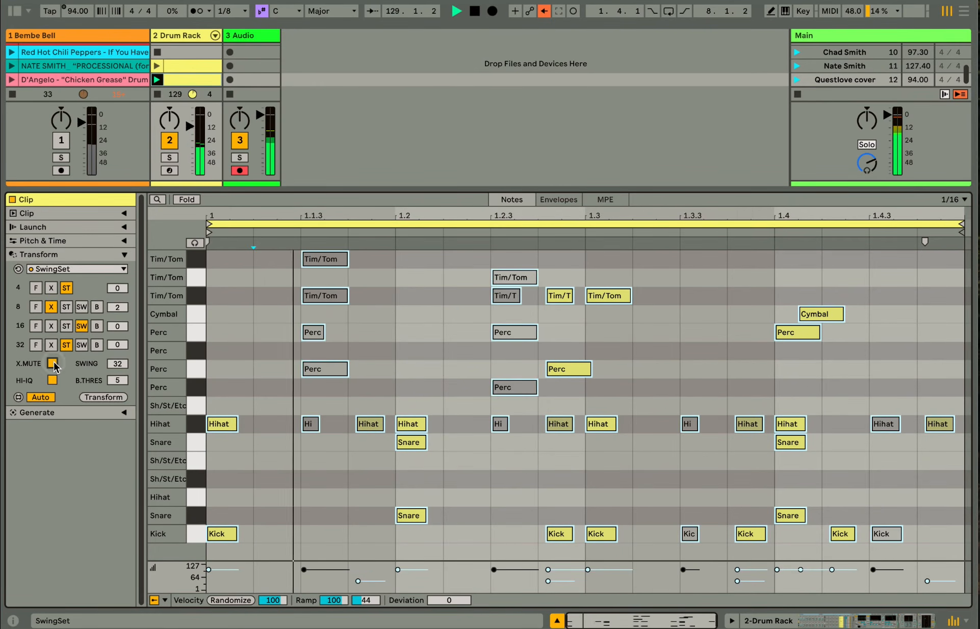
{"action": "left_click", "coordinate": [68, 308]}
{"action": "left_click", "coordinate": [282, 338]}
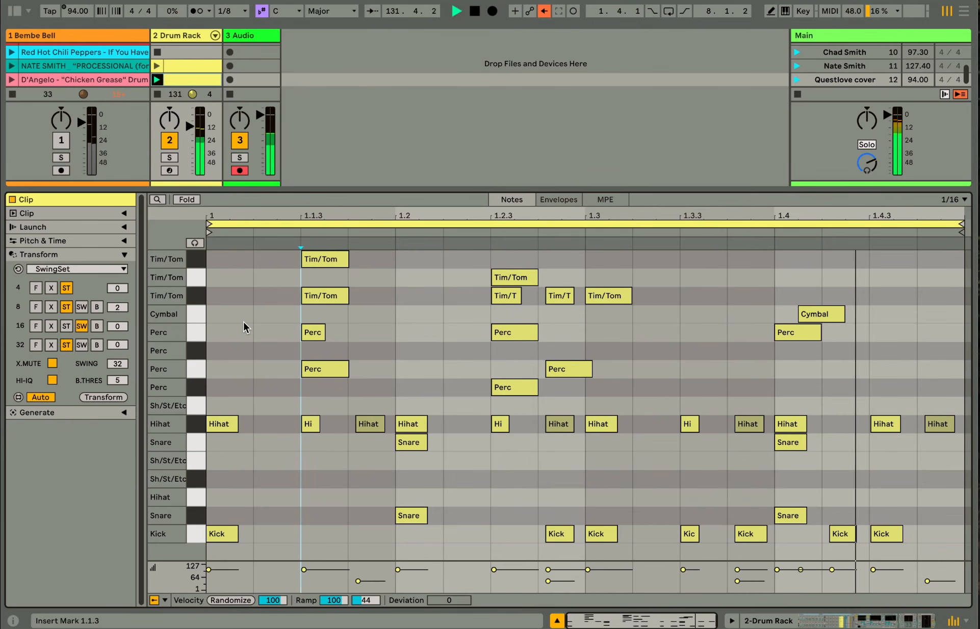
Set the 16 level to ST, apply the transform and deselect the notes.
{"action": "left_click", "coordinate": [62, 325]}
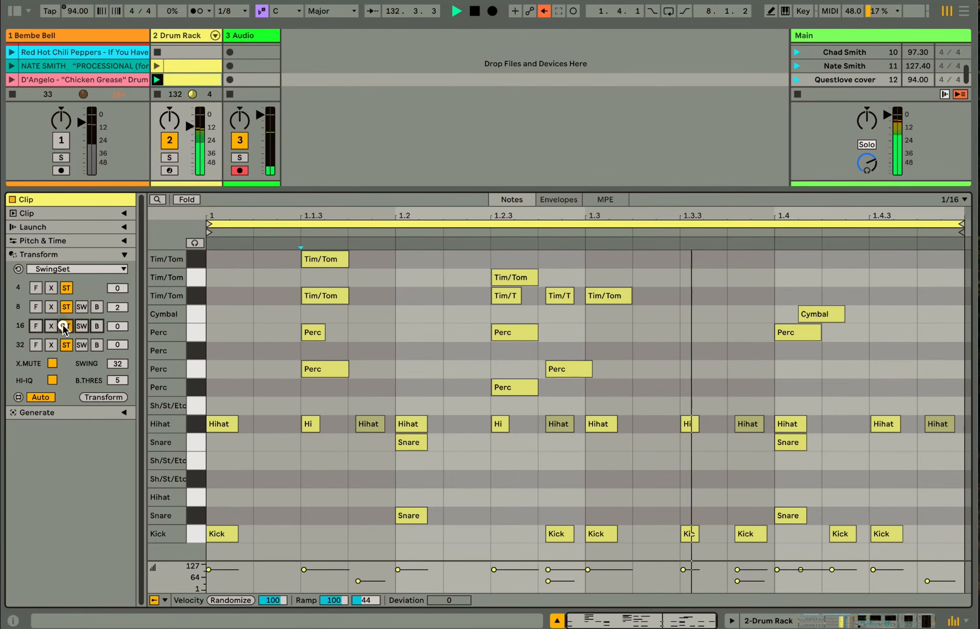
{"action": "left_click", "coordinate": [110, 395]}
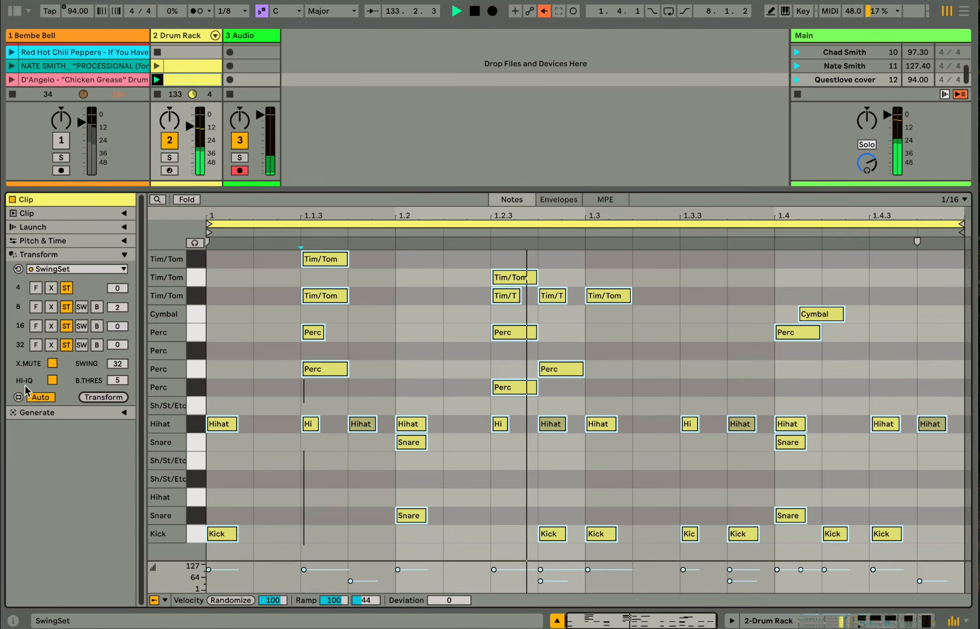
{"action": "left_click", "coordinate": [233, 372]}
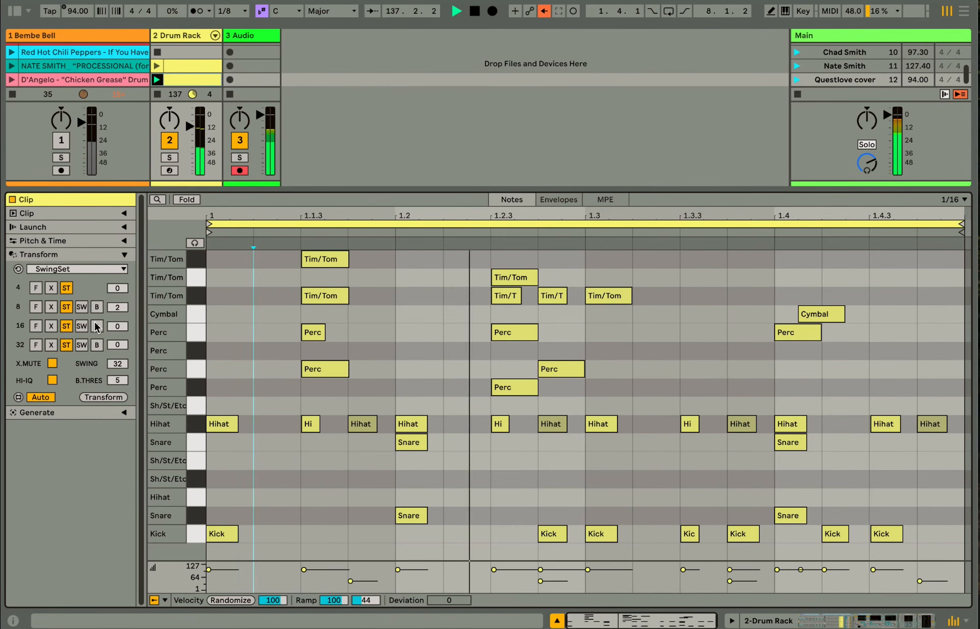
Try SW mode on the 16 level, apply the transform with the swing lowered to 0, and return the level to ST.
{"action": "left_click", "coordinate": [82, 325]}
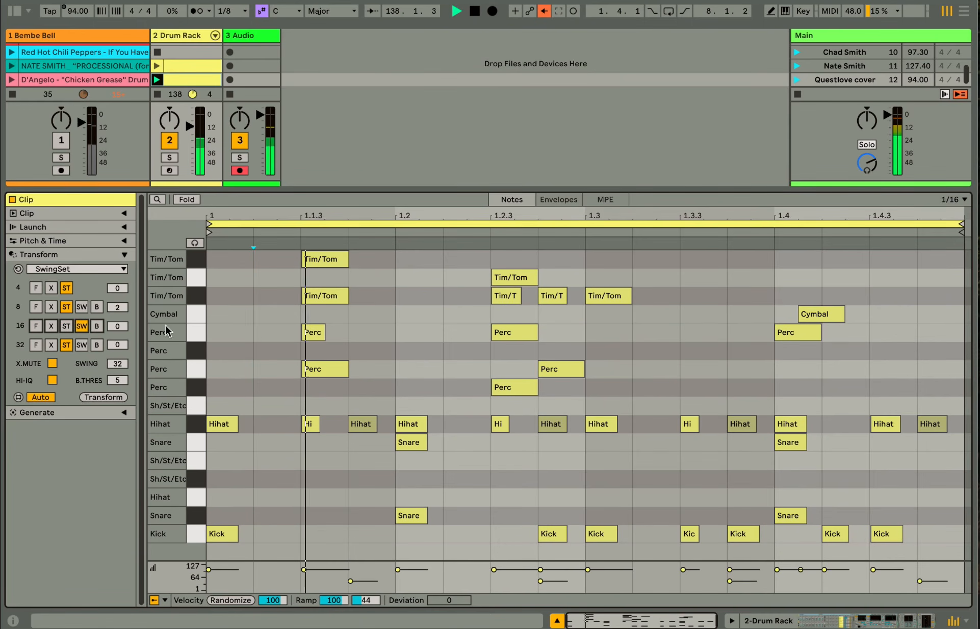
{"action": "left_click", "coordinate": [109, 394]}
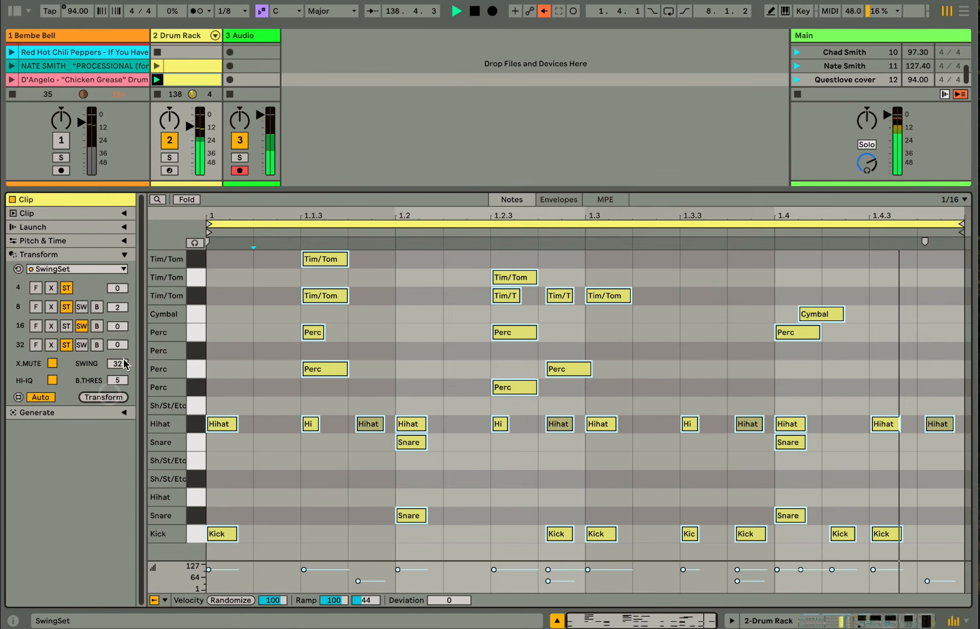
{"action": "left_click_drag", "start_coordinate": [116, 365], "coordinate": [112, 397]}
{"action": "left_click", "coordinate": [67, 326]}
Set the 8 level to SW with a swing amount of 6 and deselect the notes.
{"action": "left_click", "coordinate": [82, 307]}
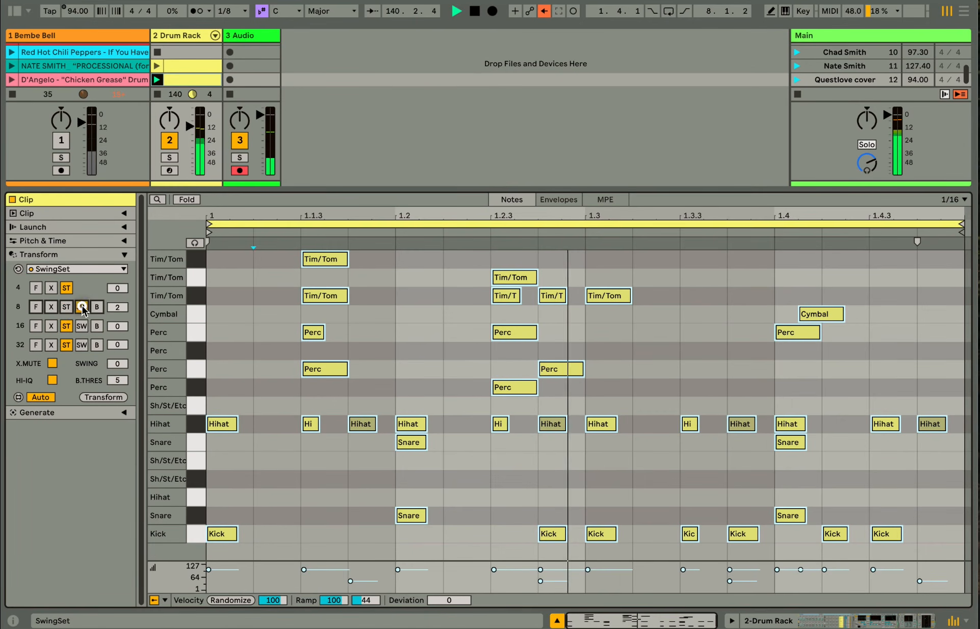
{"action": "mouse_move", "coordinate": [117, 365]}
{"action": "left_mouse_down"}
{"action": "mouse_move", "coordinate": [144, 297]}
{"action": "mouse_move", "coordinate": [133, 356]}
{"action": "mouse_move", "coordinate": [164, 292]}
{"action": "mouse_move", "coordinate": [128, 369]}
{"action": "left_mouse_up"}
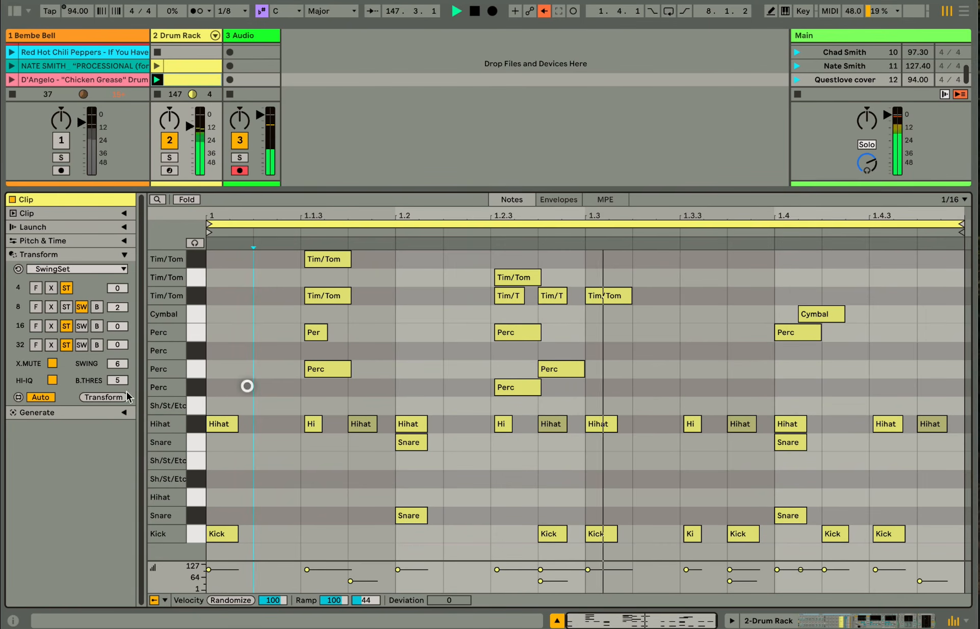
{"action": "left_click", "coordinate": [247, 385]}
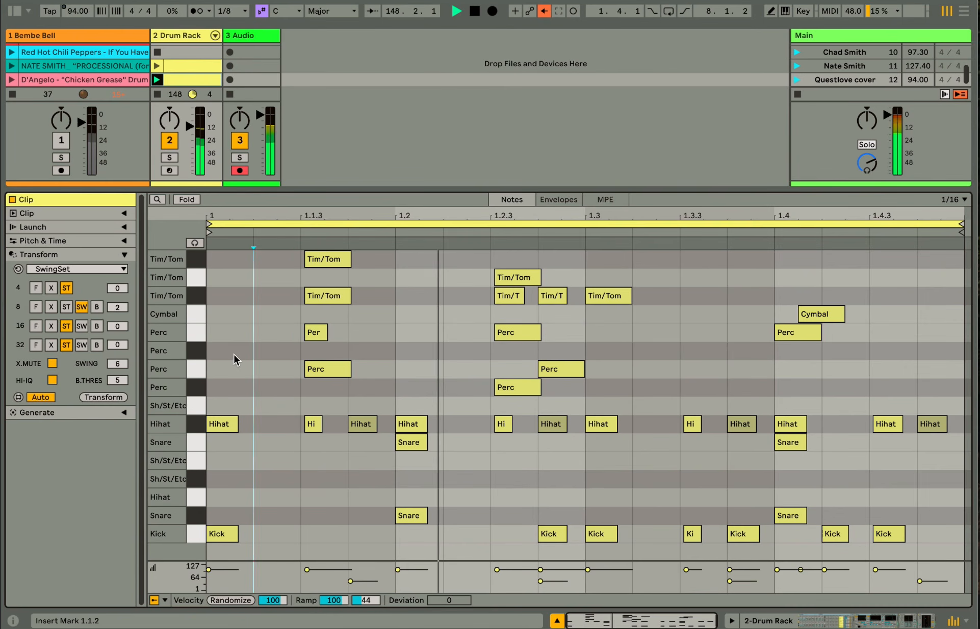
Turn off HI-IQ, apply the transform, and return the 8 level to ST.
{"action": "left_click", "coordinate": [53, 380]}
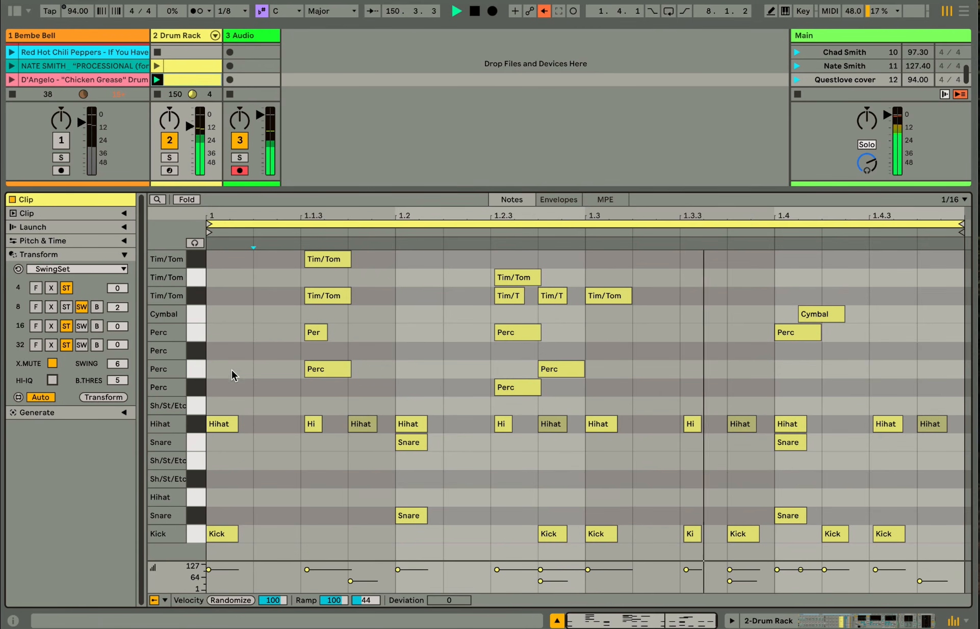
{"action": "left_click", "coordinate": [105, 395]}
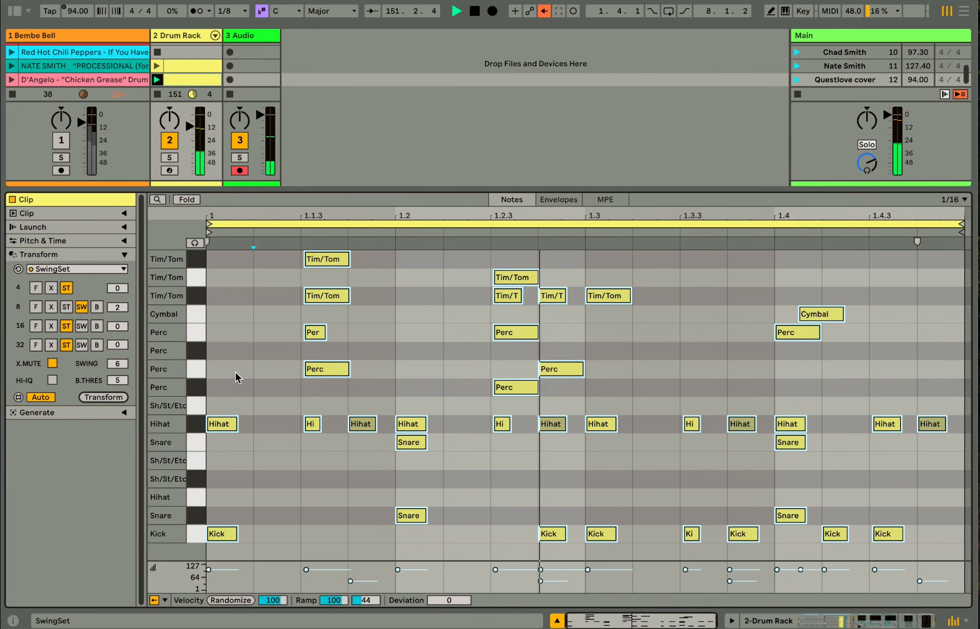
{"action": "left_click", "coordinate": [66, 307]}
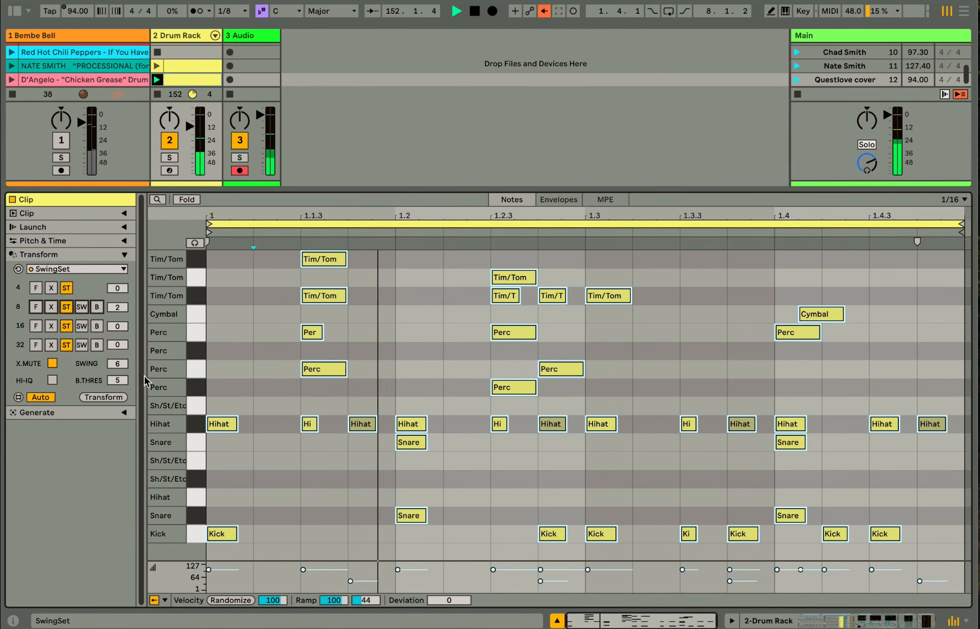
Shift the topmost Tim/Tom note at 1.1.3 slightly later, off the grid, and apply the transform to all notes.
{"action": "left_click", "coordinate": [329, 258]}
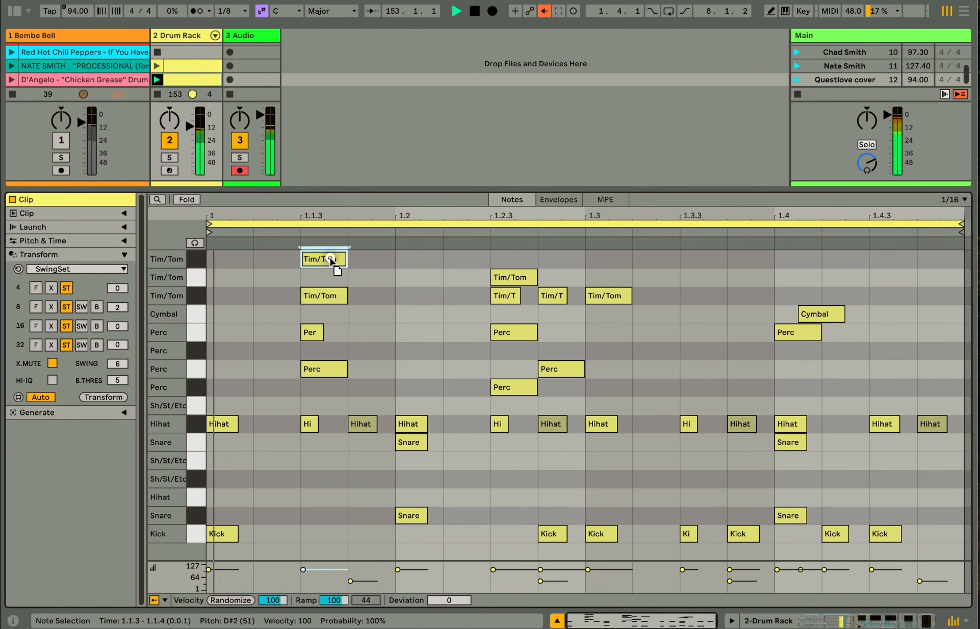
{"action": "left_click_drag", "start_coordinate": [330, 257], "coordinate": [343, 259]}
{"action": "left_click", "coordinate": [240, 276]}
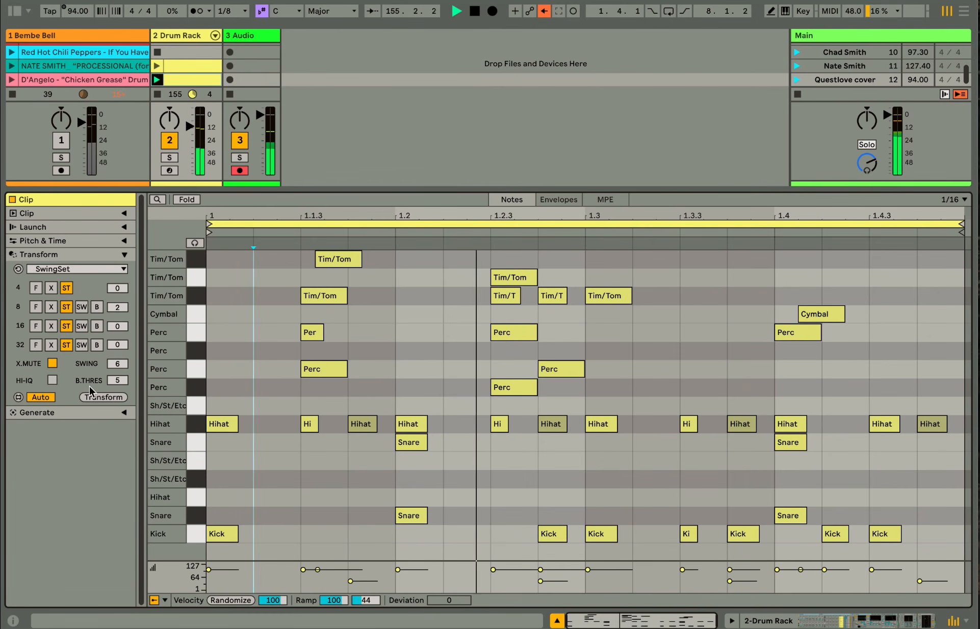
{"action": "left_click", "coordinate": [112, 397]}
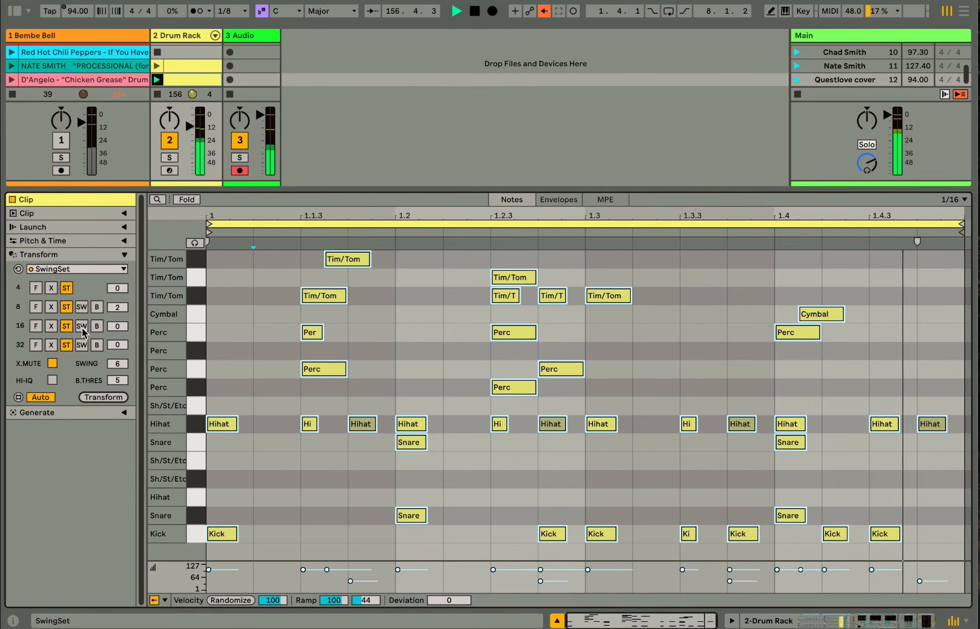
Set the 32 level to SW, raise the swing to 30 and on to 49, and stop playback.
{"action": "left_click", "coordinate": [81, 345]}
{"action": "left_click_drag", "start_coordinate": [117, 364], "coordinate": [269, 323]}
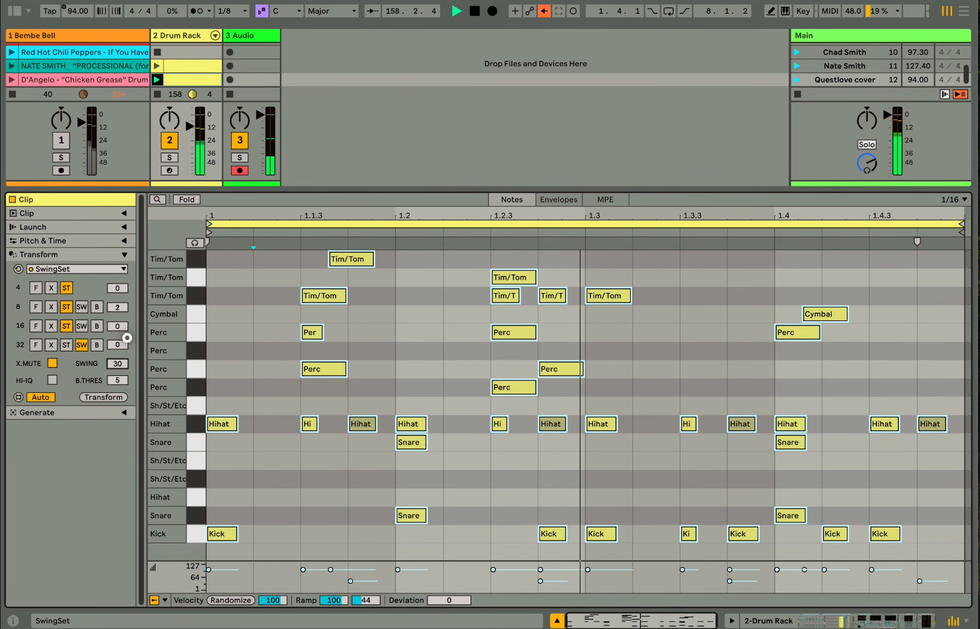
{"action": "left_click", "coordinate": [102, 393]}
{"action": "mouse_move", "coordinate": [118, 363]}
{"action": "left_mouse_down"}
{"action": "mouse_move", "coordinate": [130, 328]}
{"action": "mouse_move", "coordinate": [124, 351]}
{"action": "left_mouse_up"}
{"action": "left_click_drag", "start_coordinate": [122, 356], "coordinate": [132, 343]}
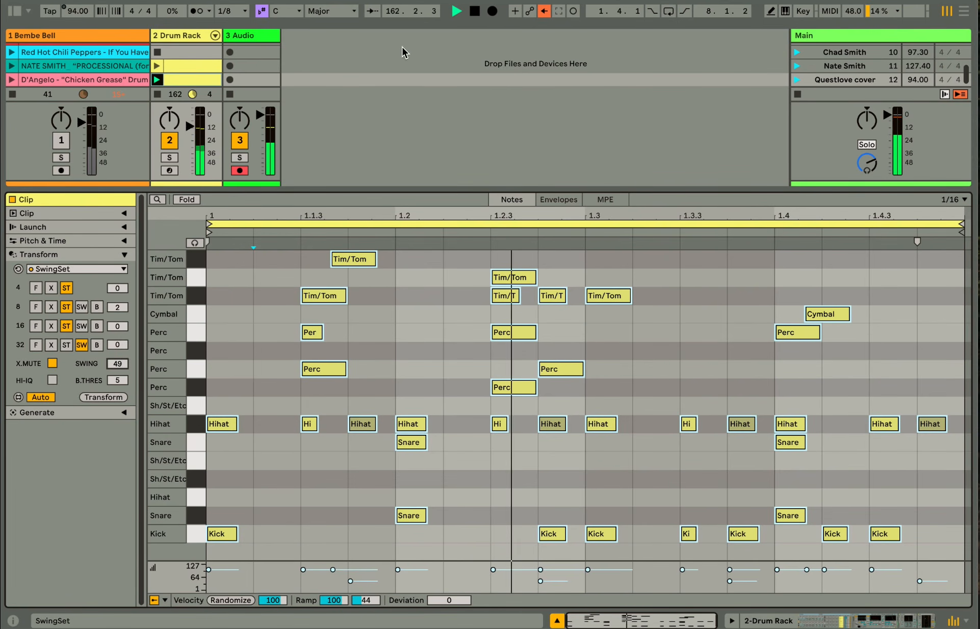
{"action": "left_click", "coordinate": [475, 11]}
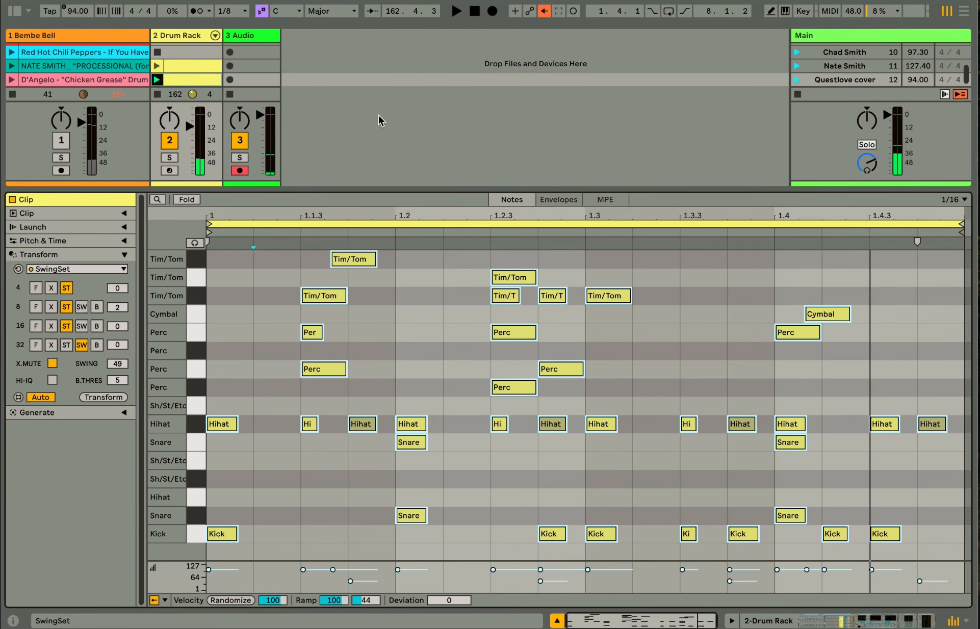